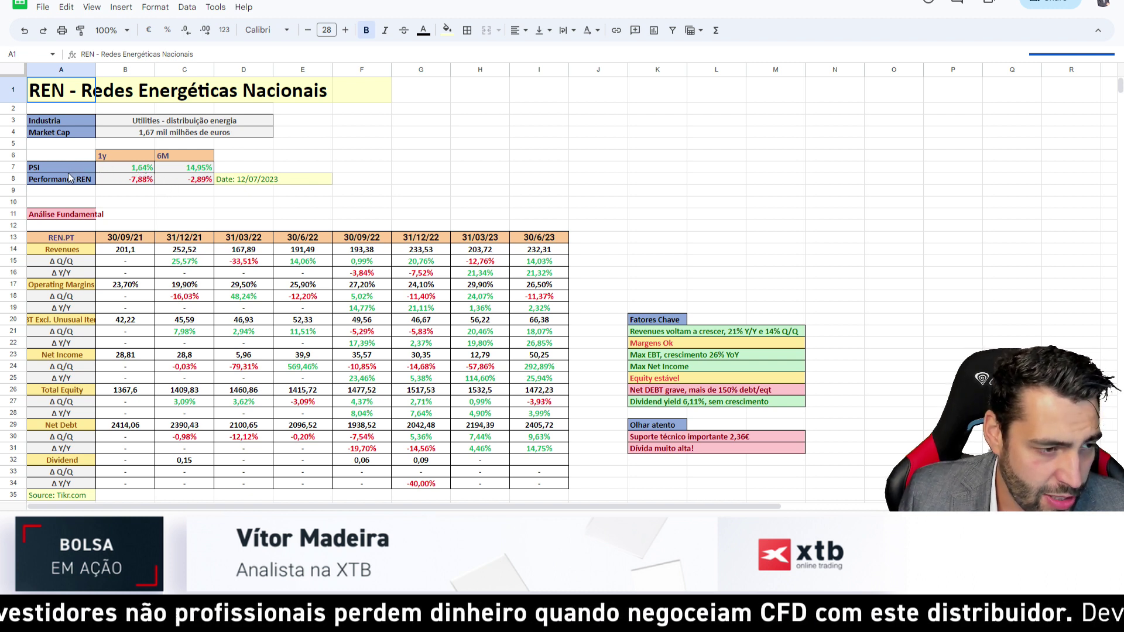
# Step: Compare the 1-year and 6-month performance of REN with that of the PSI
pyautogui.click(145, 187)
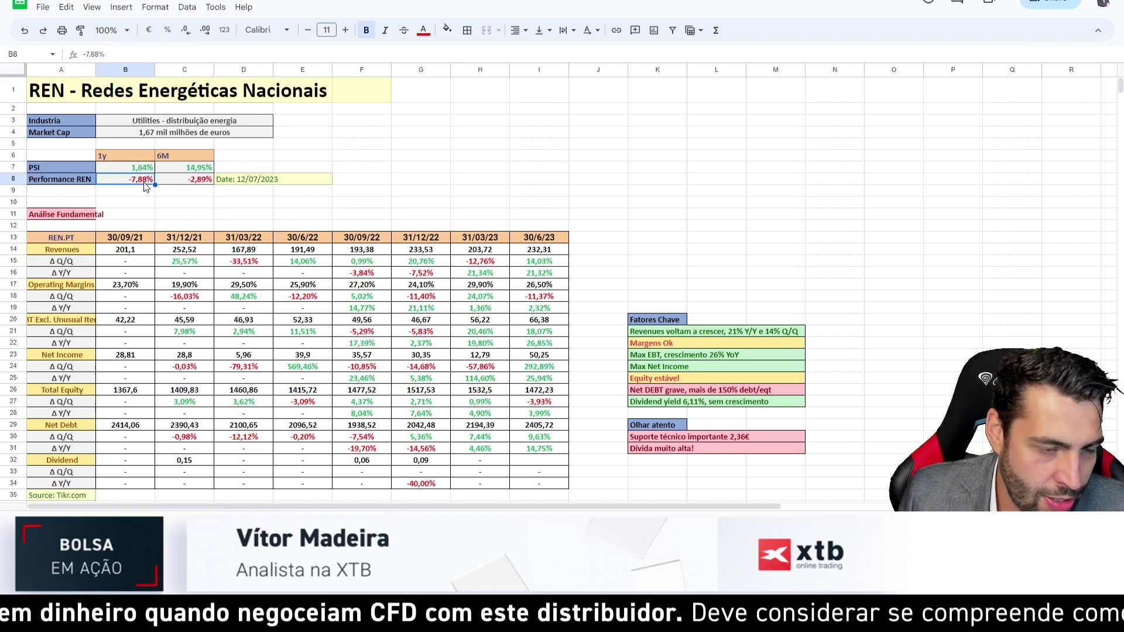
pyautogui.click(195, 186)
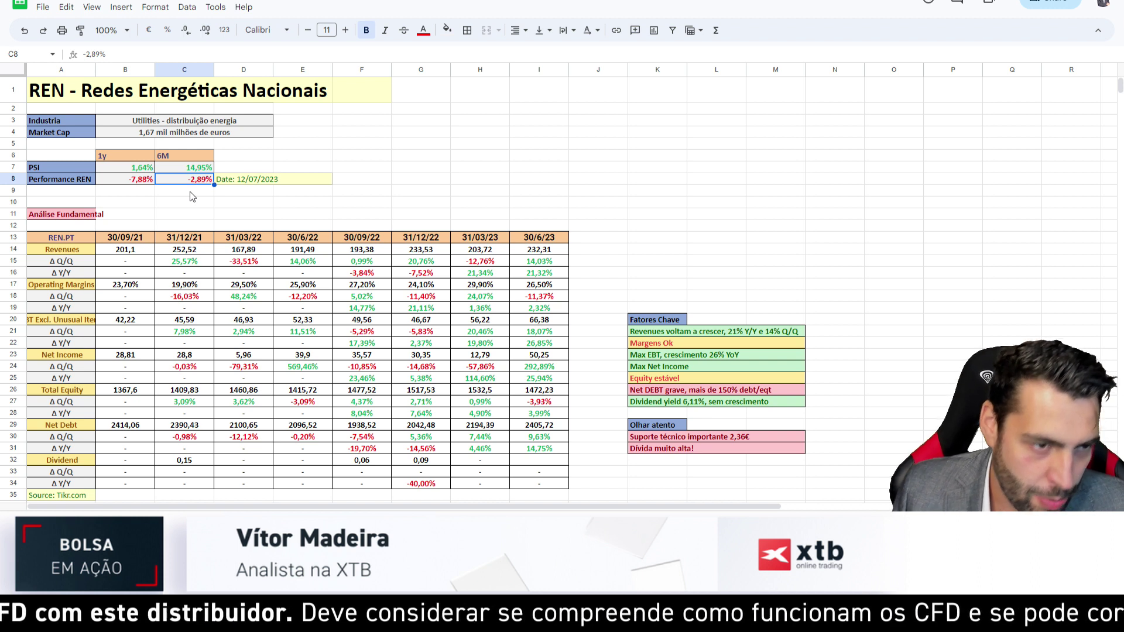
pyautogui.click(132, 171)
pyautogui.moveTo(133, 172); pyautogui.dragTo(205, 173)
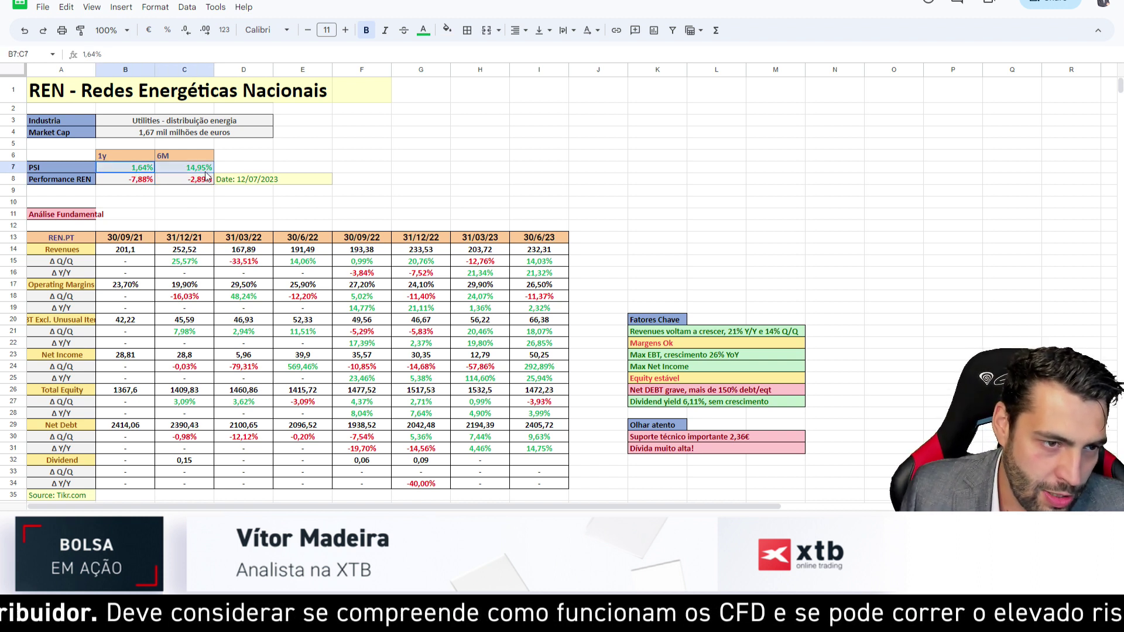
pyautogui.click(441, 171)
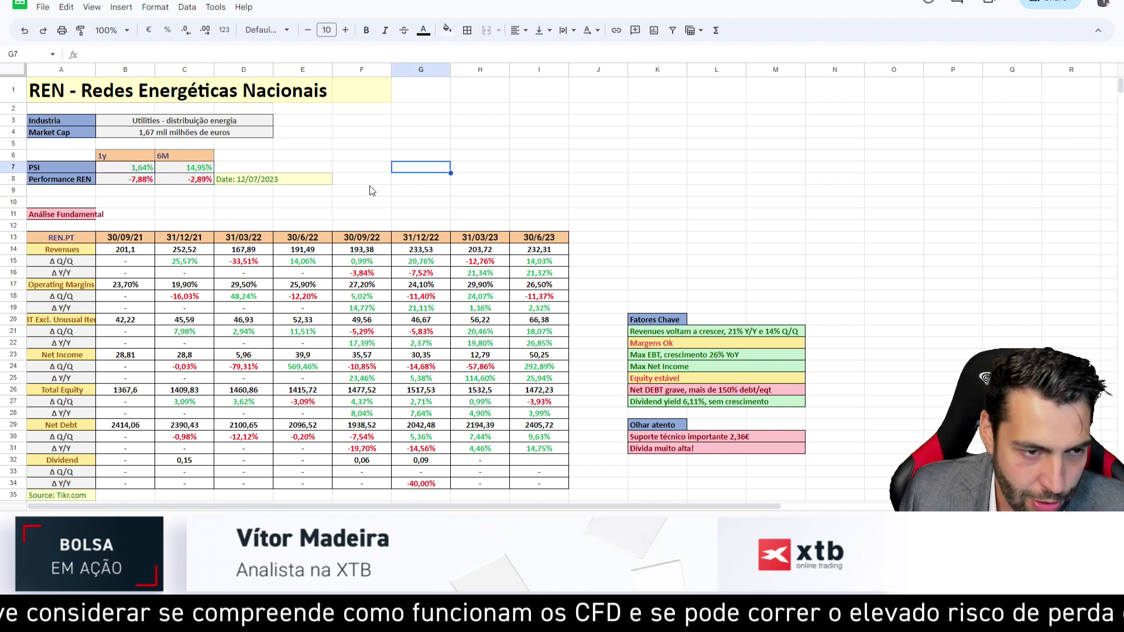
# Step: Change the date note beside the REN performance figures to 27/07/2023
pyautogui.click(241, 181)
pyautogui.click(102, 54)
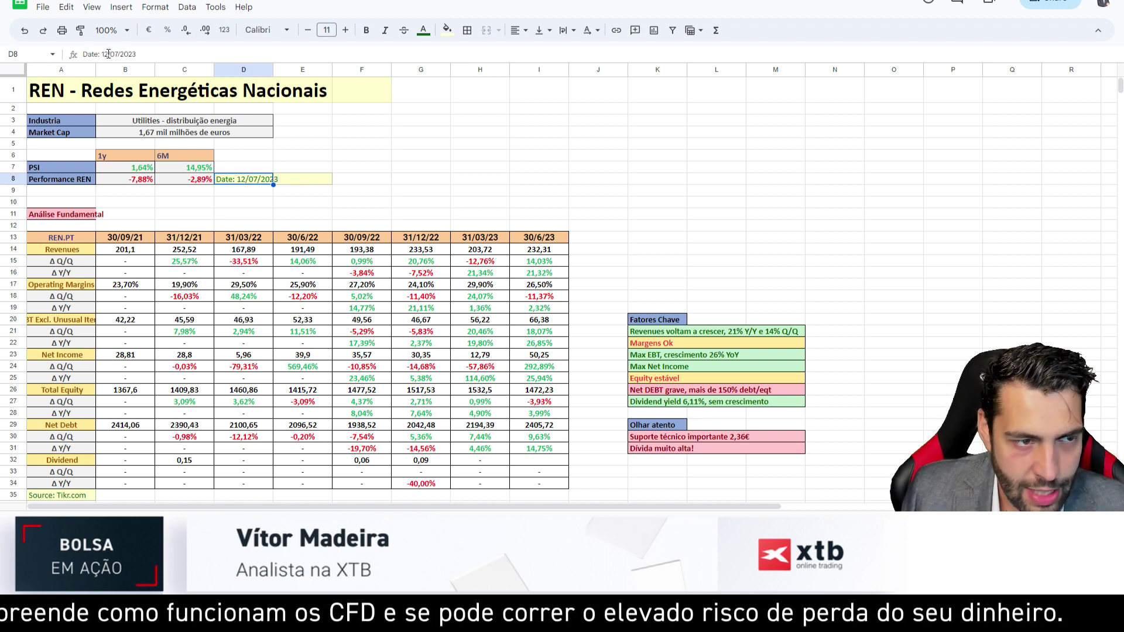
pyautogui.press('BackSpace')
pyautogui.press('BackSpace')
pyautogui.write('27')
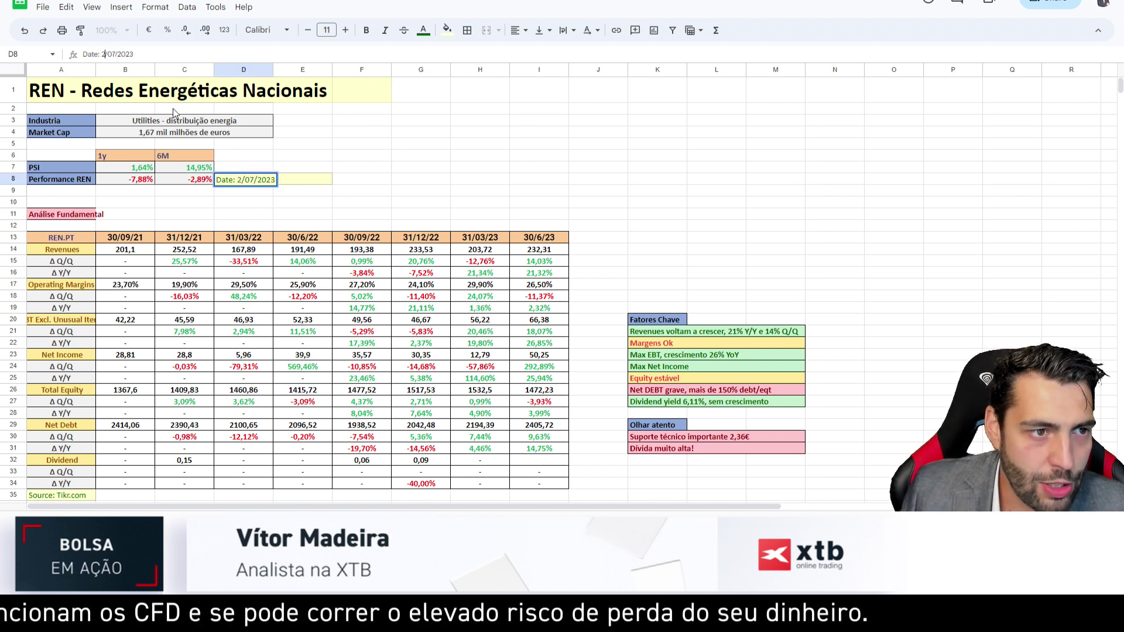
pyautogui.press('Return')
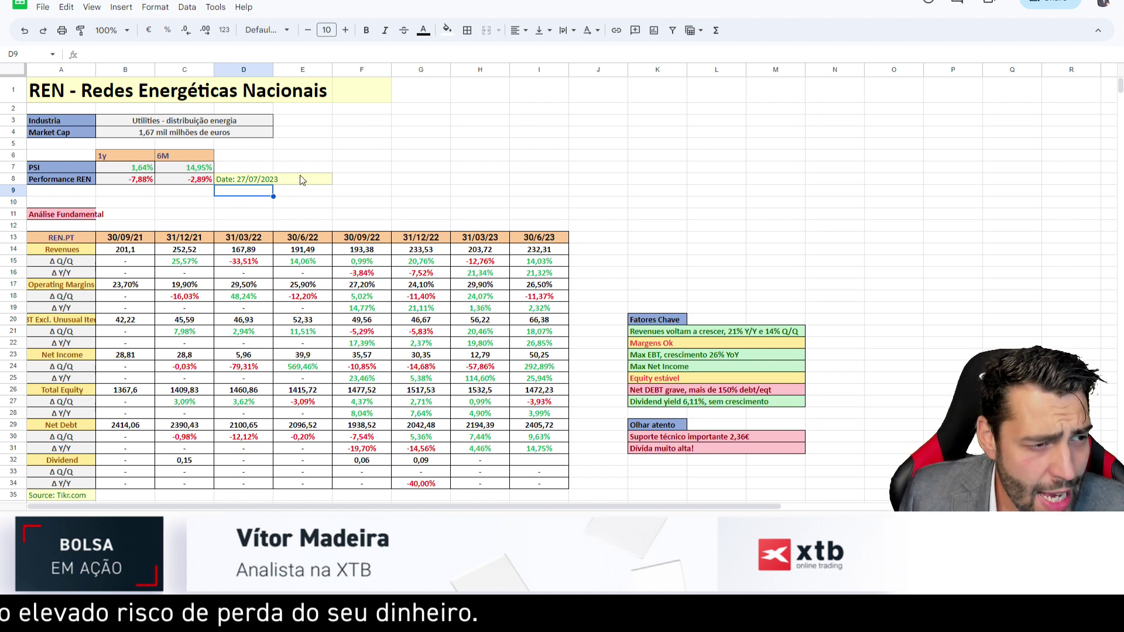
# Step: Examine the 30/6/23 revenues, their quarterly and yearly changes, and the operating margin in the REN table
pyautogui.scroll(-1, 257, 162)
pyautogui.scroll(1, 254, 167)
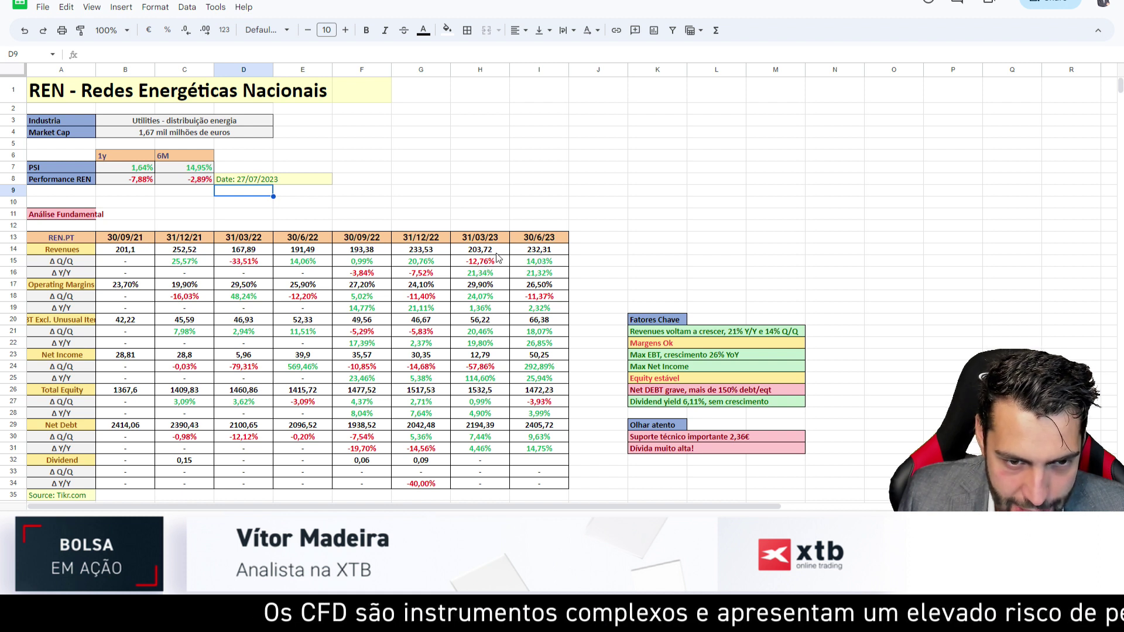
pyautogui.click(524, 250)
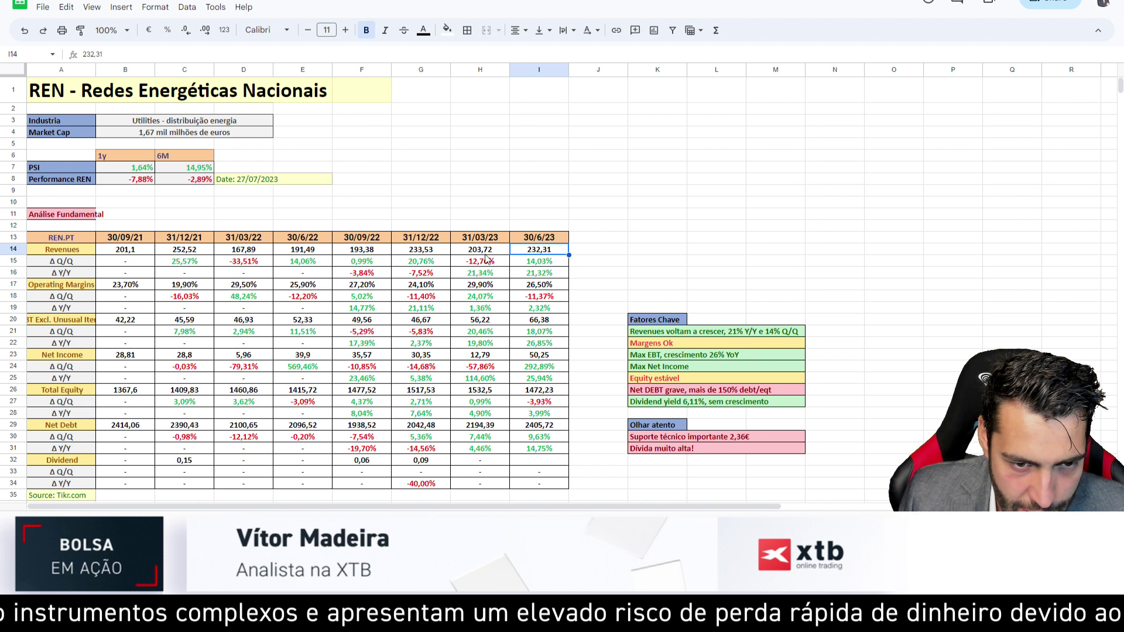
pyautogui.click(531, 264)
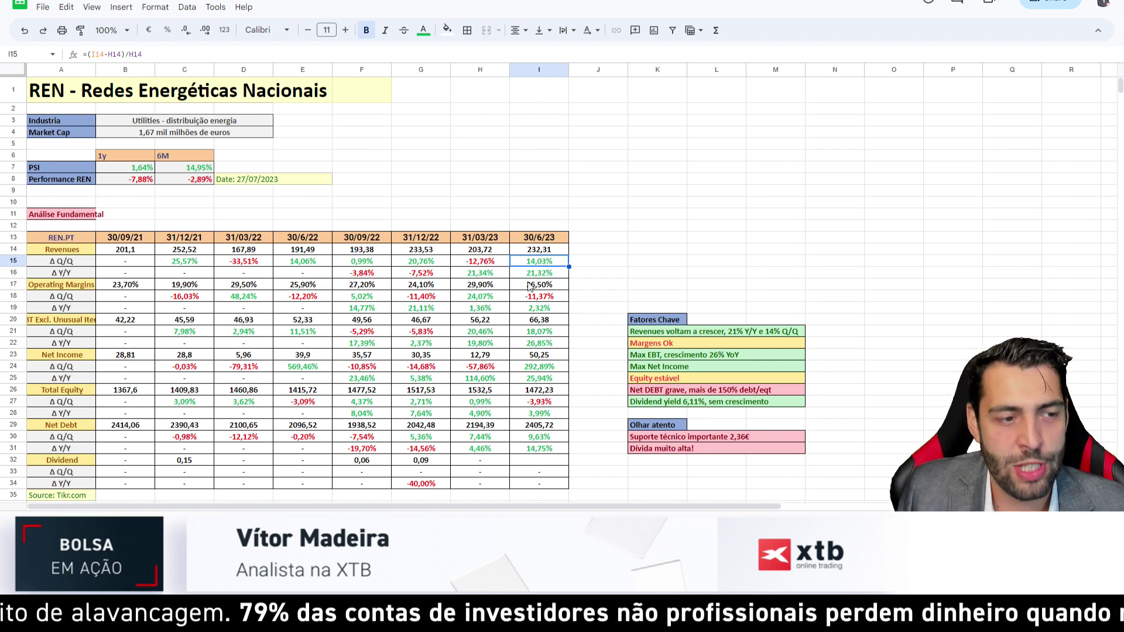
pyautogui.click(535, 275)
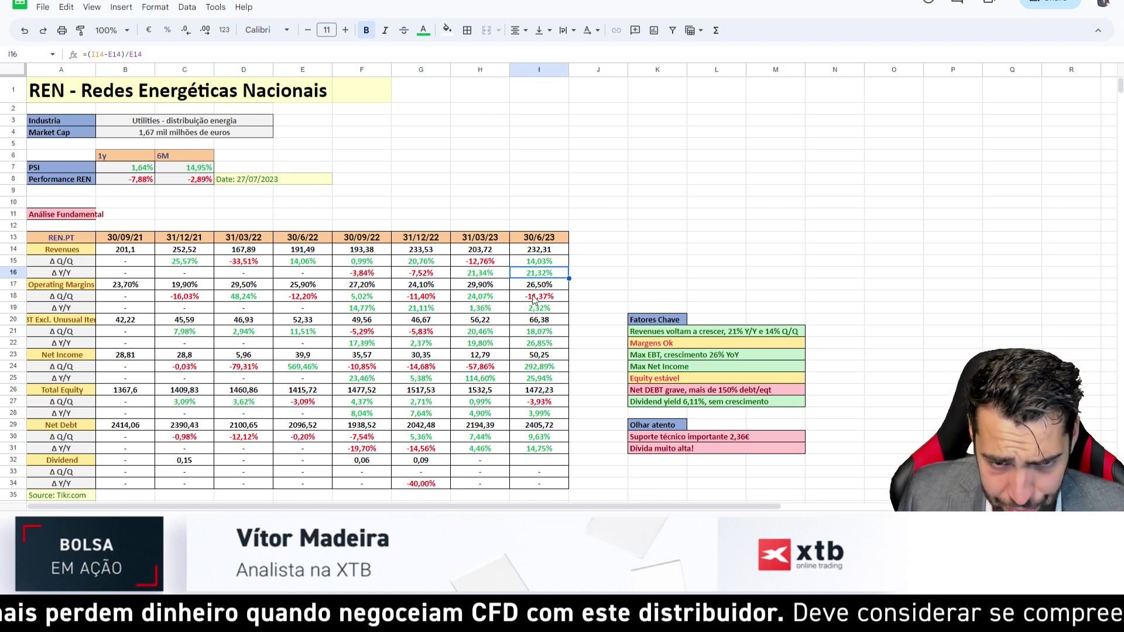
pyautogui.click(531, 286)
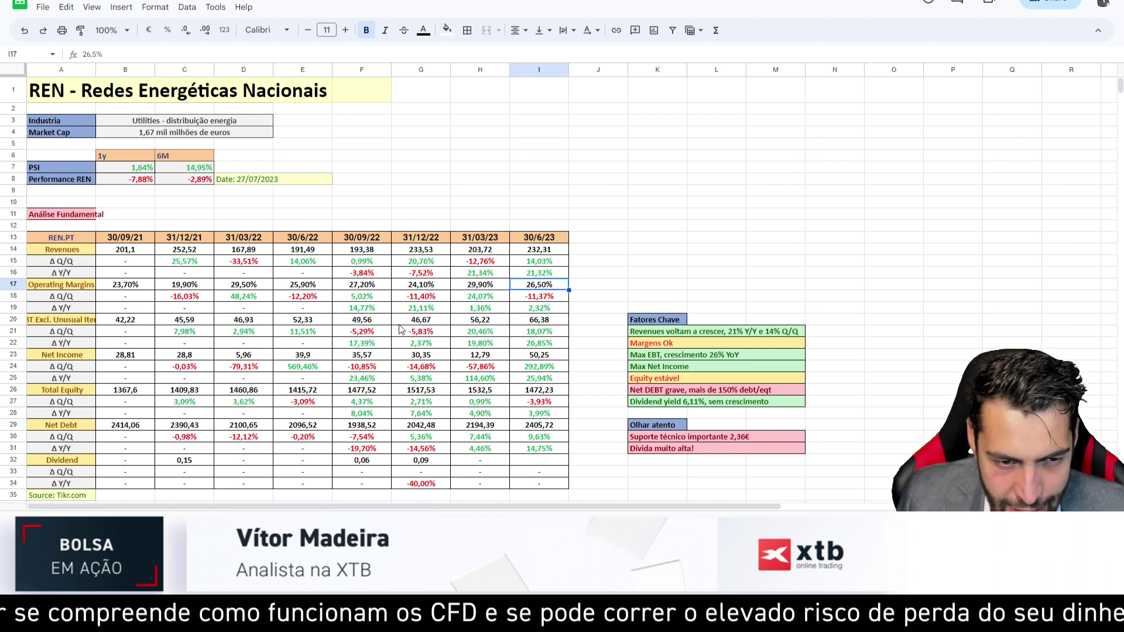
# Step: Review the 30/6/23 EBT excluding unusual items and net income with their quarterly and yearly changes, comparing net income with the previous quarters
pyautogui.click(544, 323)
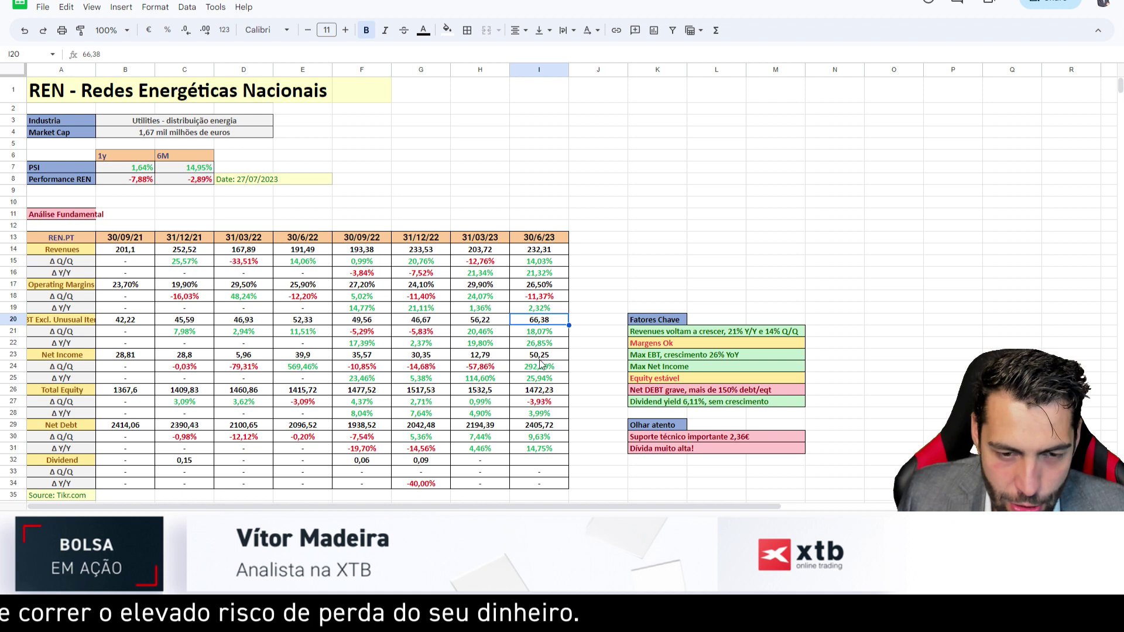
pyautogui.click(542, 334)
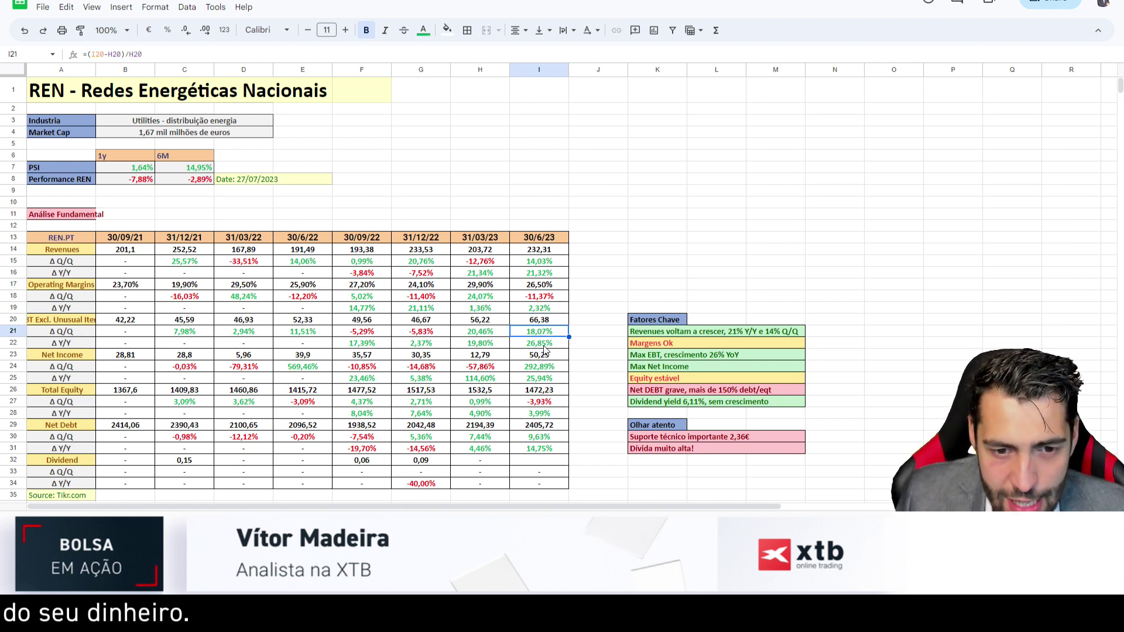
pyautogui.click(545, 346)
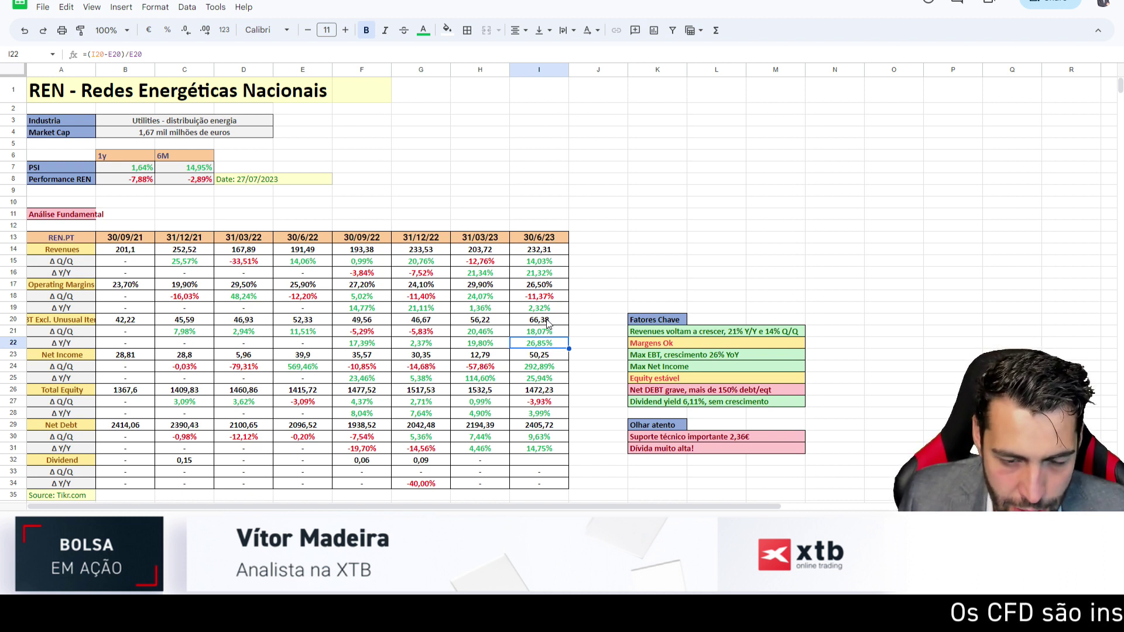
pyautogui.click(548, 323)
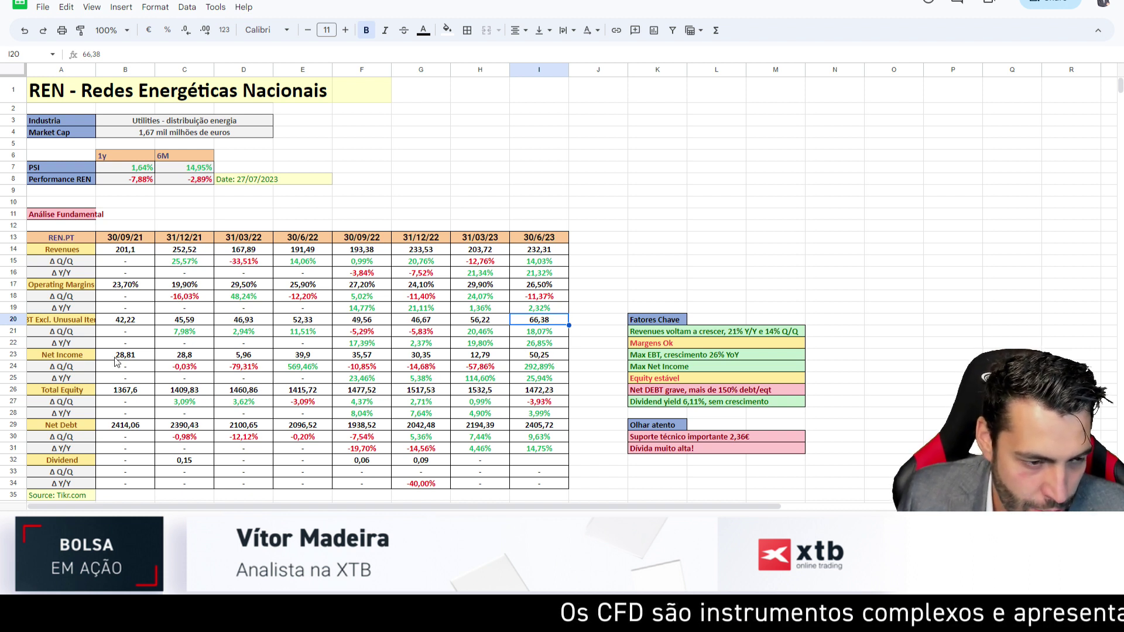
pyautogui.click(540, 360)
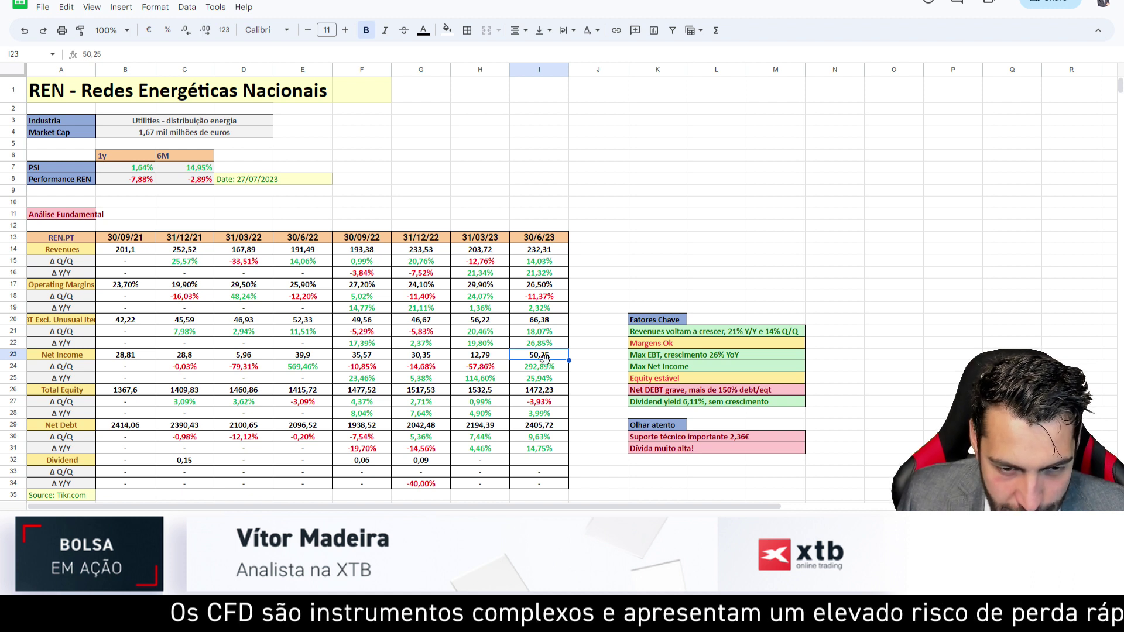
pyautogui.click(545, 369)
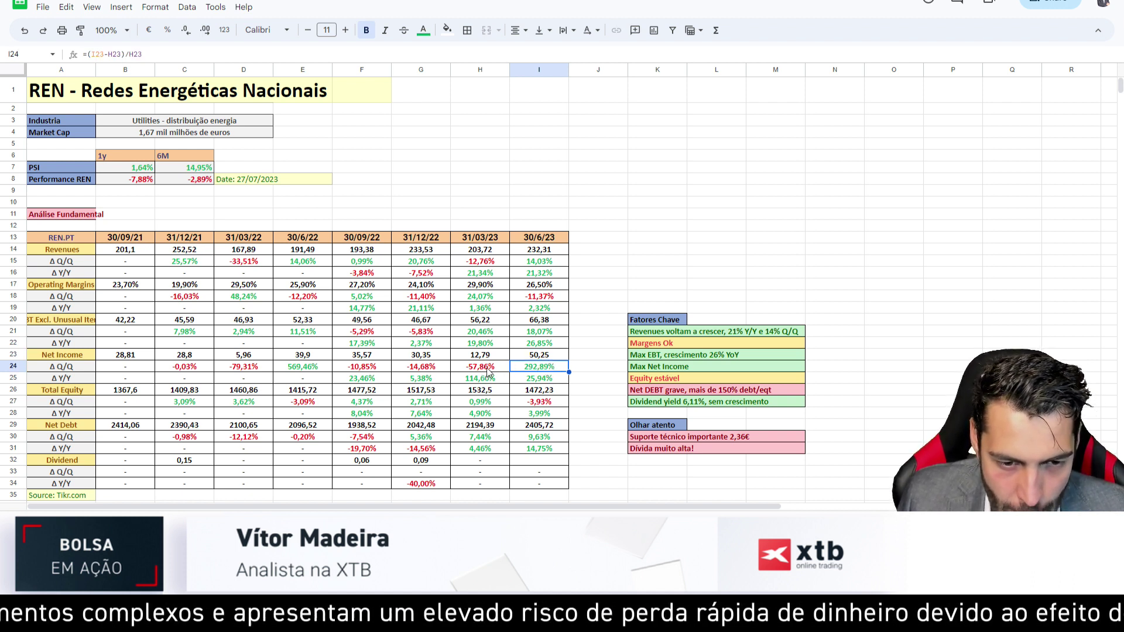
pyautogui.moveTo(369, 358); pyautogui.dragTo(478, 359)
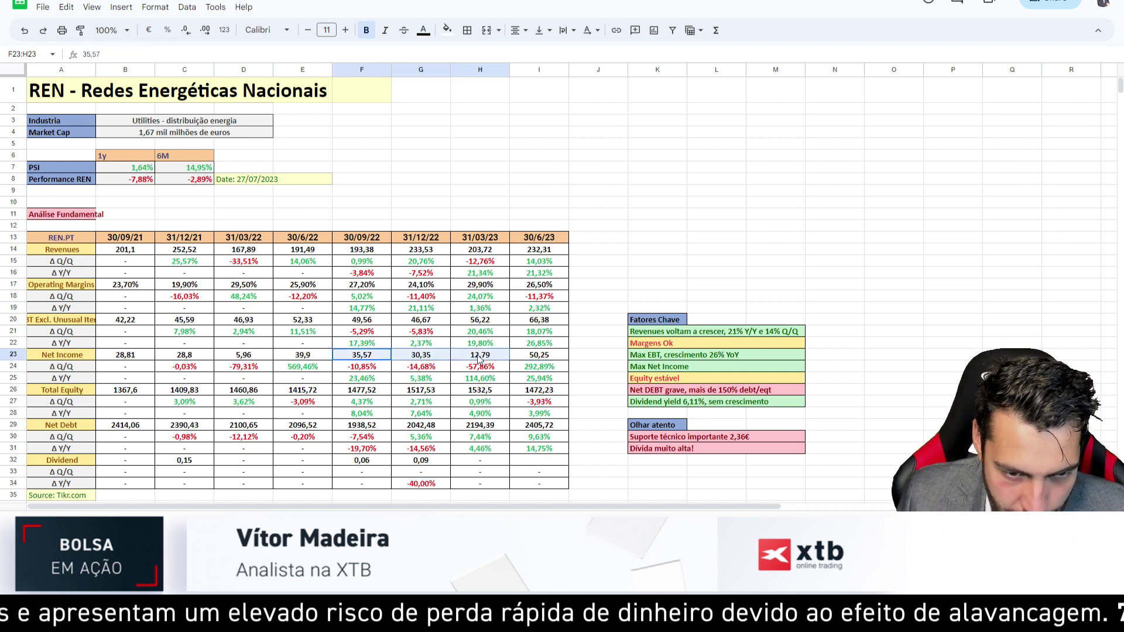
pyautogui.click(542, 381)
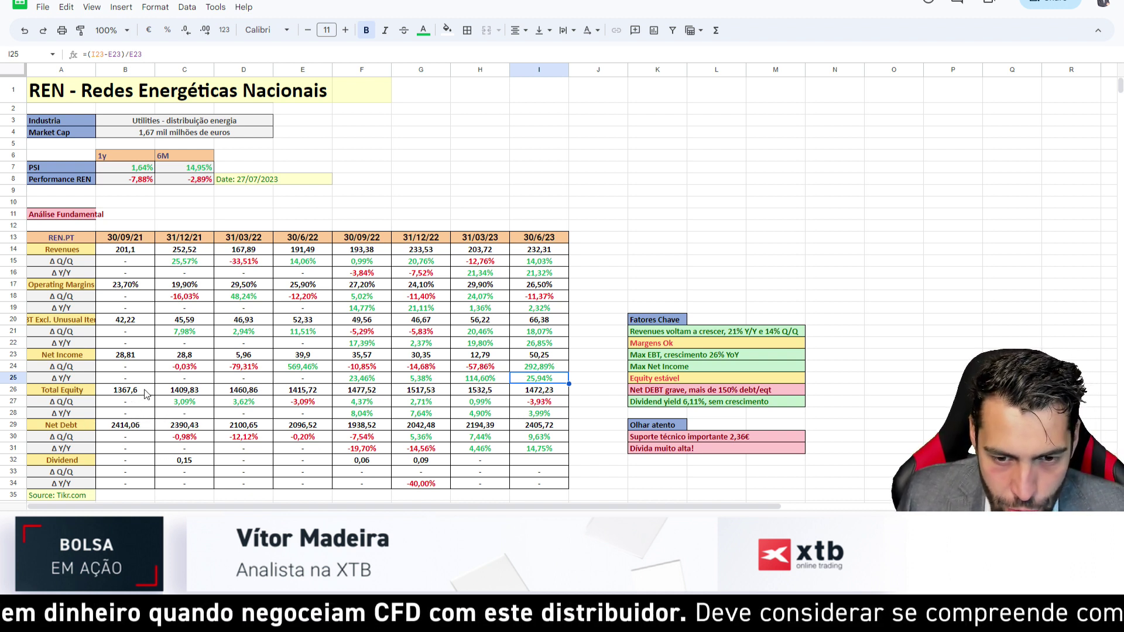
# Step: Compare the 30/6/23 total equity with the net debt and review the net debt trend since 31/12/22
pyautogui.click(534, 394)
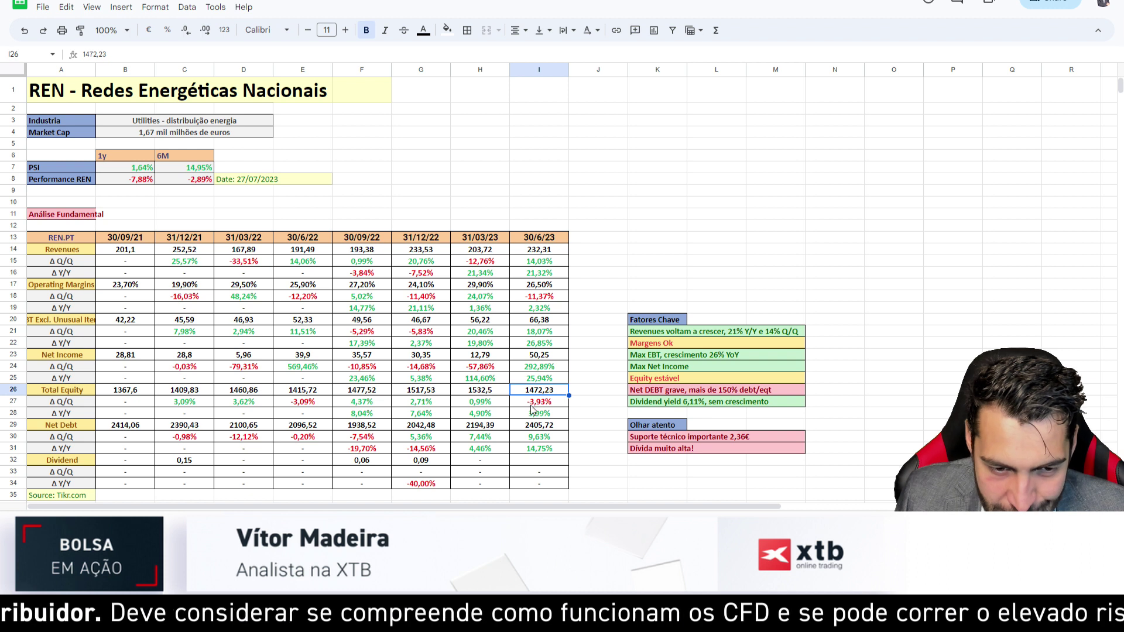
pyautogui.scroll(-1, 468, 390)
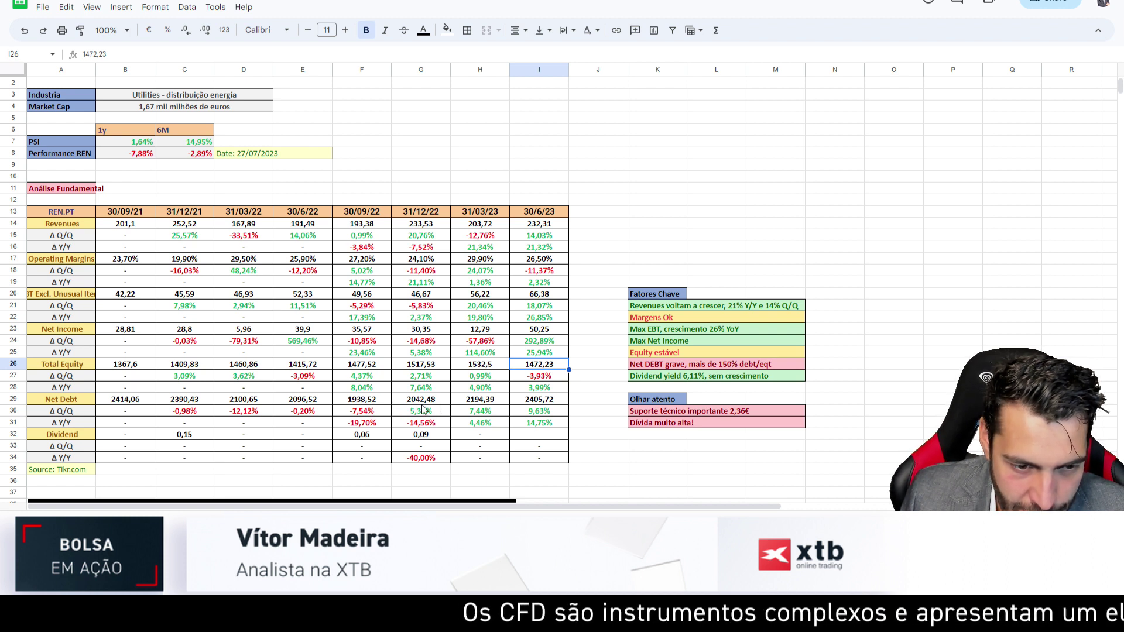
pyautogui.moveTo(425, 403); pyautogui.dragTo(536, 404)
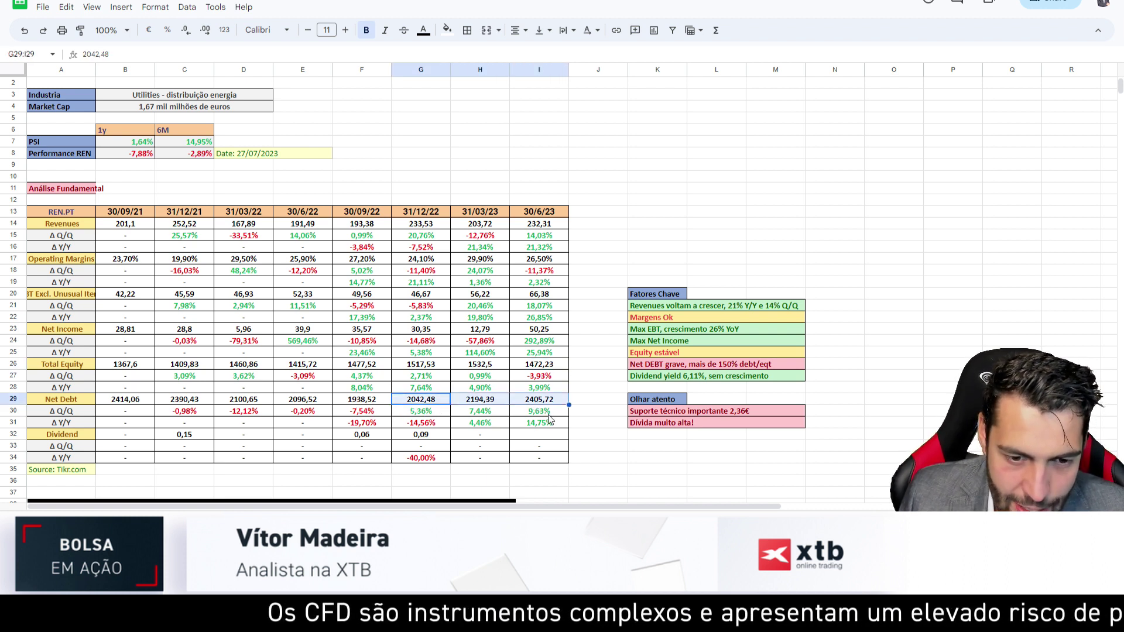
pyautogui.click(599, 447)
pyautogui.click(539, 403)
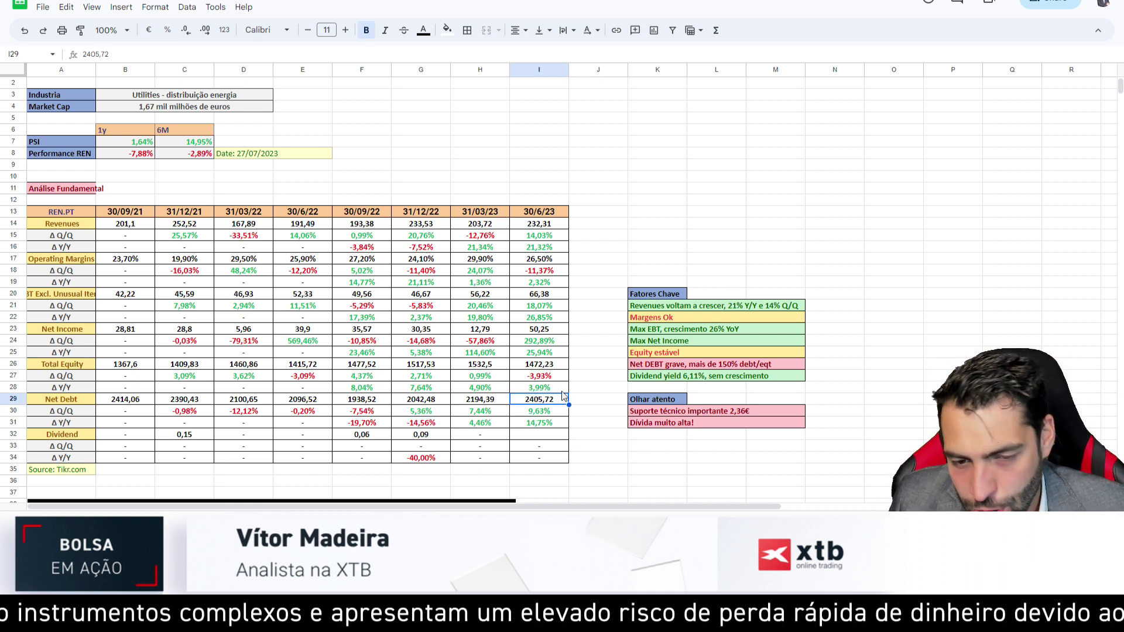
pyautogui.click(547, 366)
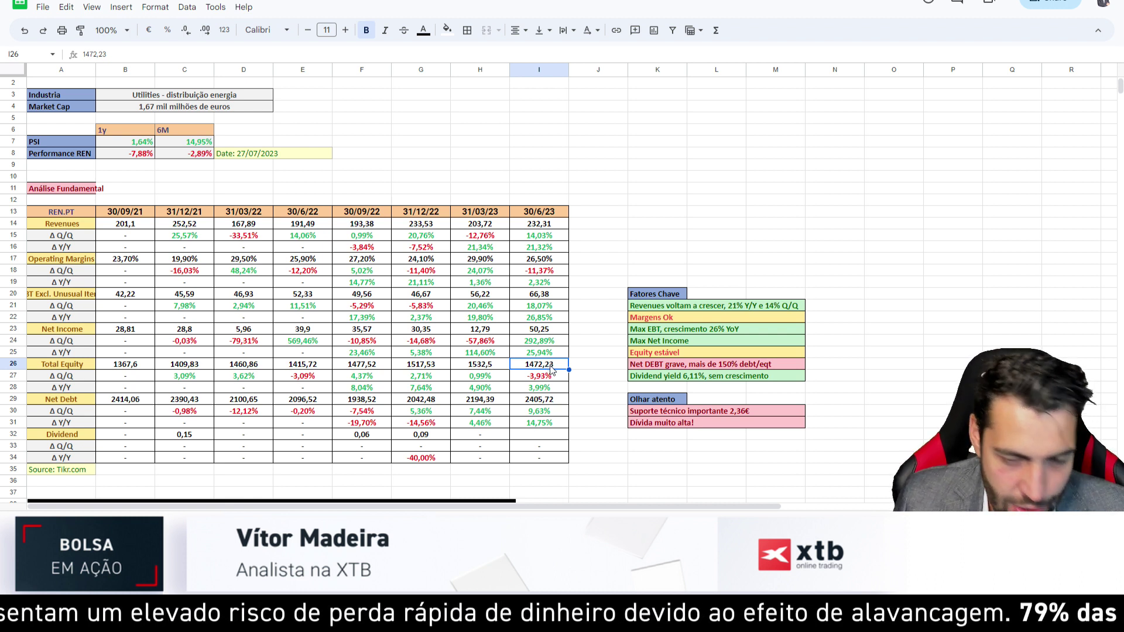
pyautogui.click(547, 400)
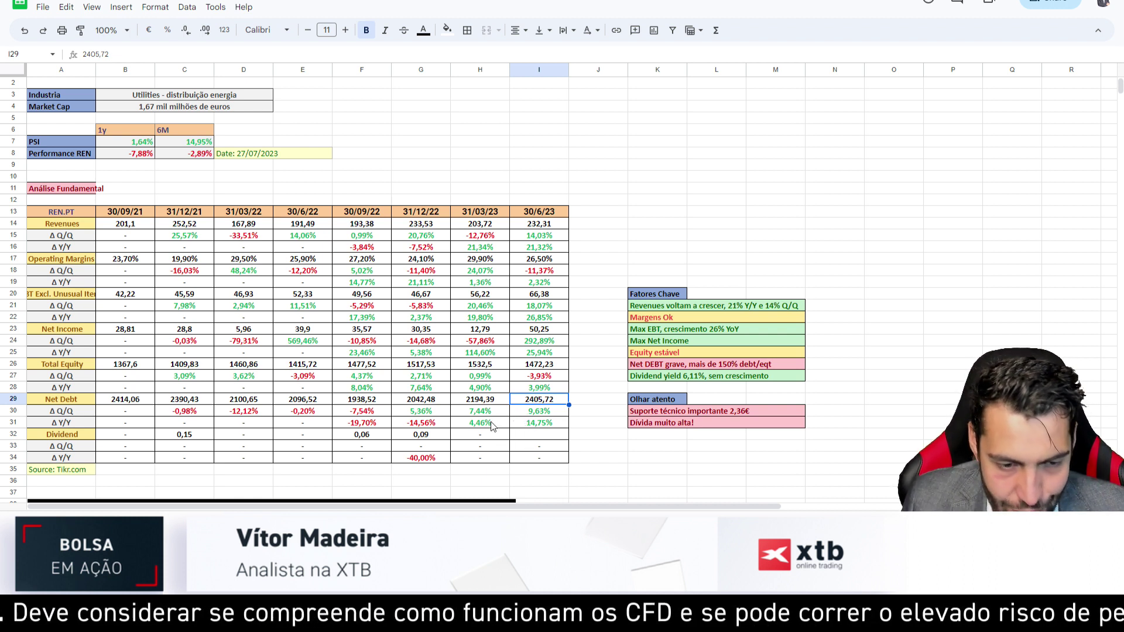
# Step: Switch to TIKR Terminal, open REN's quarterly balance sheet and chart the Total Debt and Net Debt rows
pyautogui.hotkey('ctrl', 'Tab')
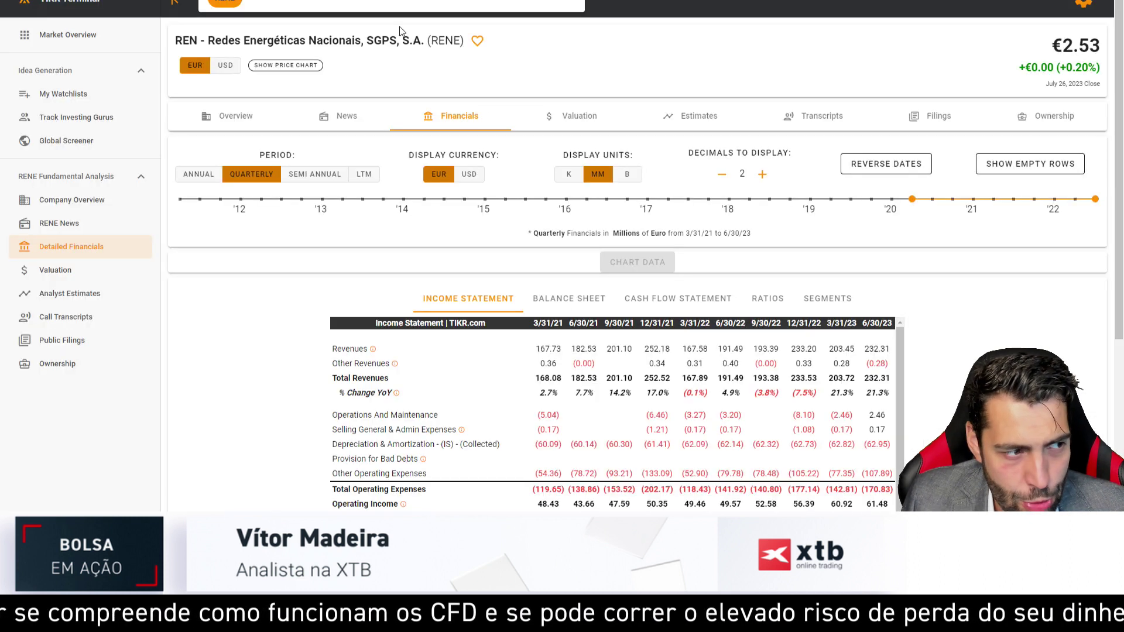
pyautogui.scroll(-2, 572, 215)
pyautogui.click(568, 190)
pyautogui.scroll(-8, 625, 306)
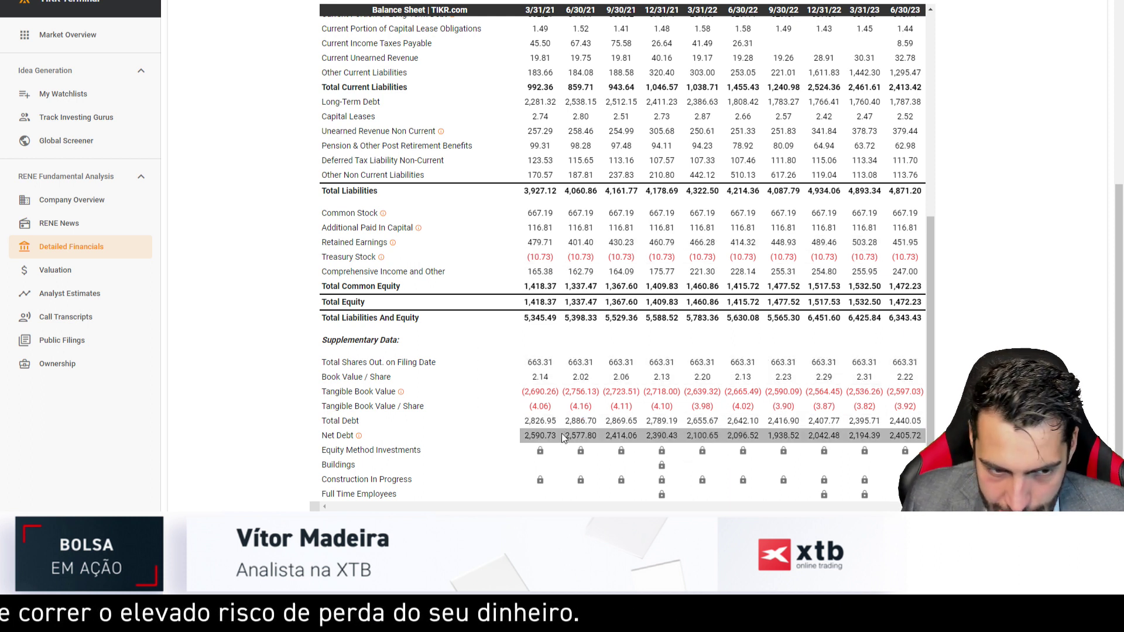
pyautogui.moveTo(512, 426); pyautogui.dragTo(916, 435)
# Step: Add the Cash And Equivalents row to the debt chart and return to the income statement
pyautogui.scroll(-10, 764, 381)
pyautogui.scroll(15, 916, 436)
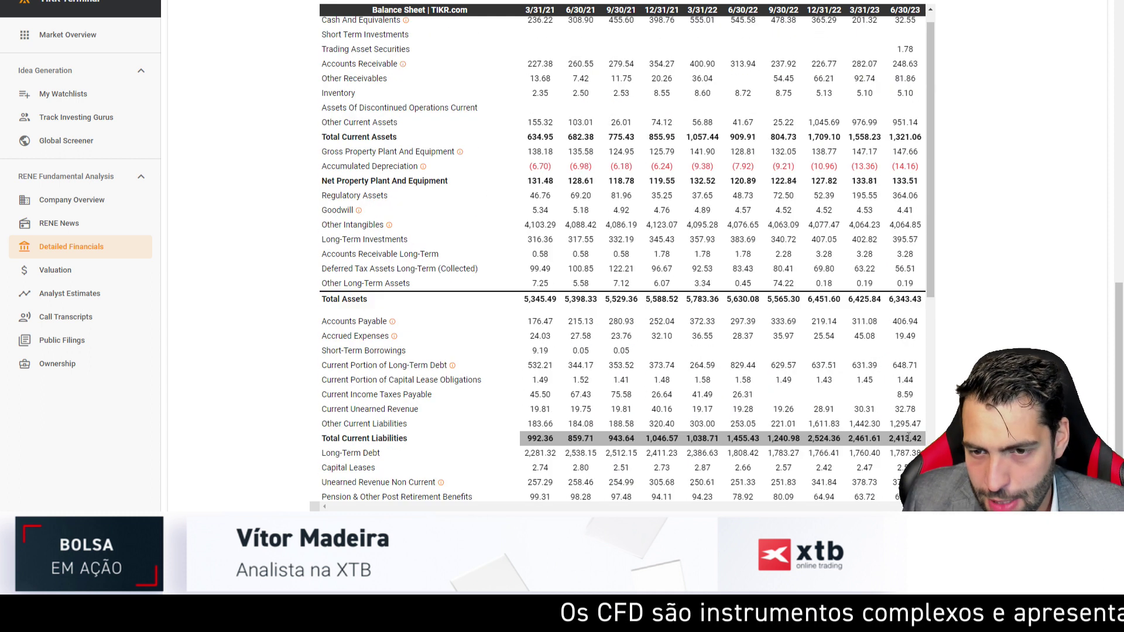
pyautogui.scroll(-1, 420, 358)
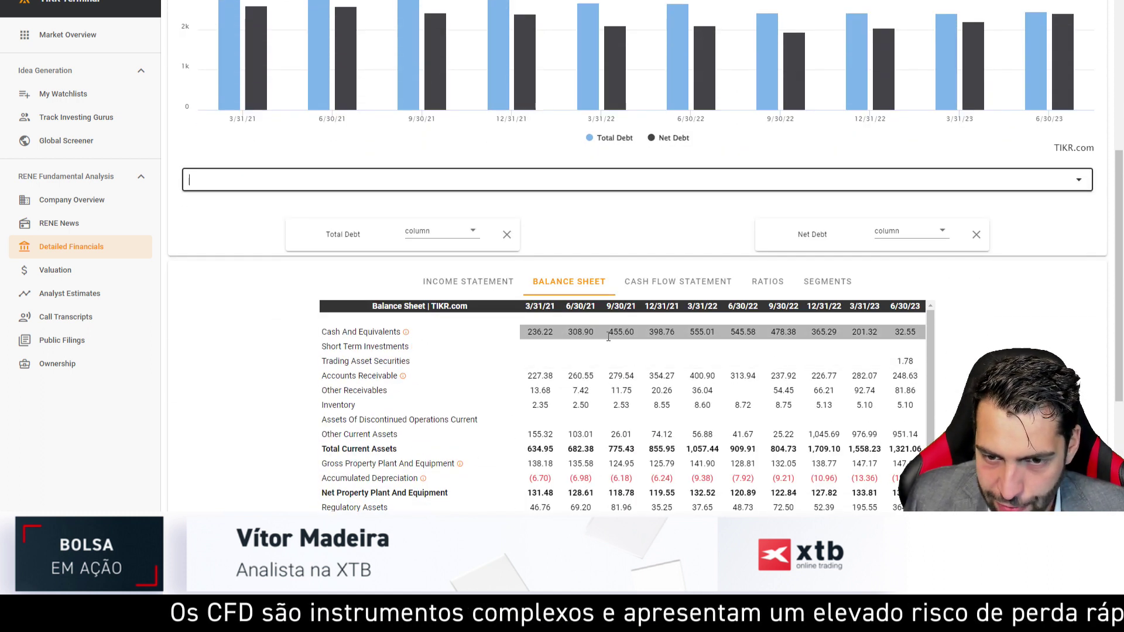
pyautogui.moveTo(523, 332); pyautogui.dragTo(918, 332)
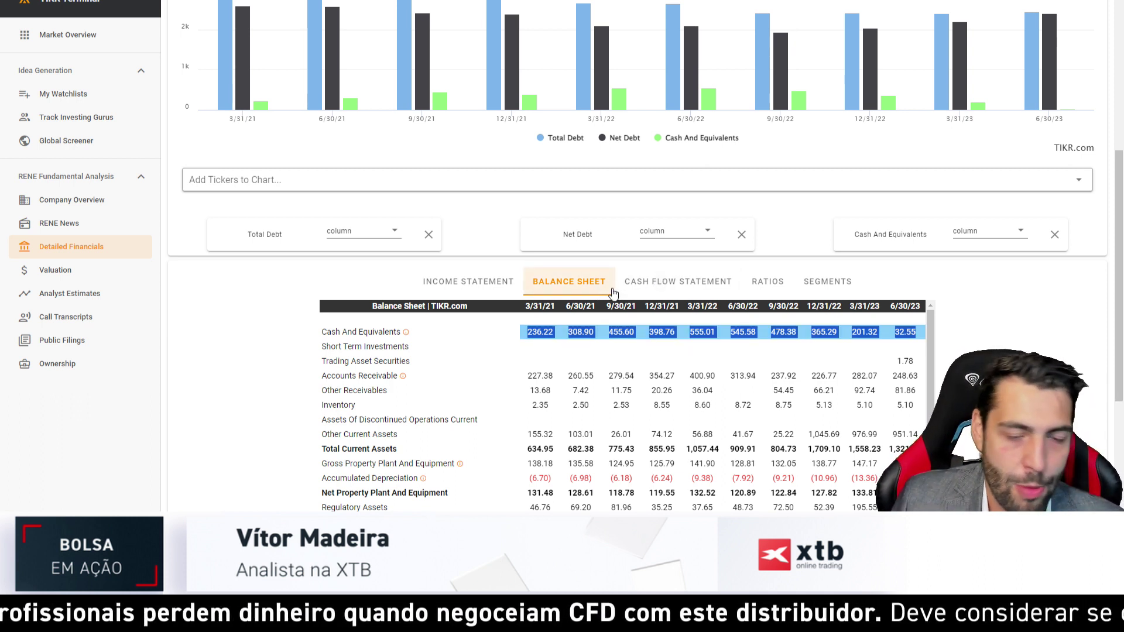
pyautogui.click(497, 291)
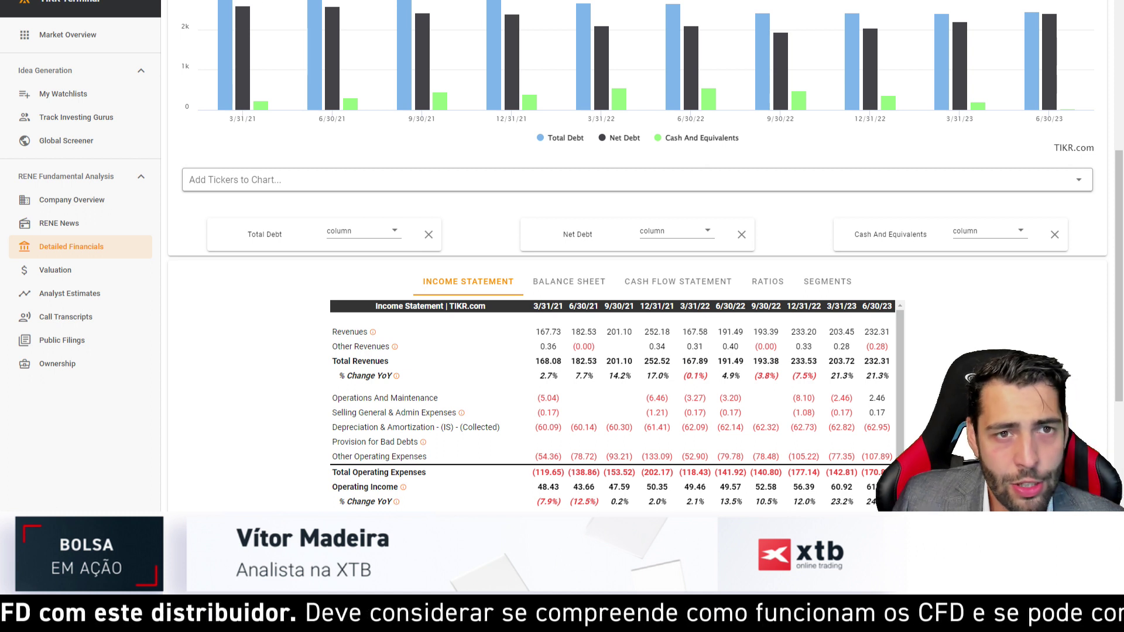
# Step: Switch back to the REN spreadsheet and examine the analysts' price target chart below the fundamentals table
pyautogui.hotkey('ctrl', 'Tab')
pyautogui.scroll(-5, 421, 307)
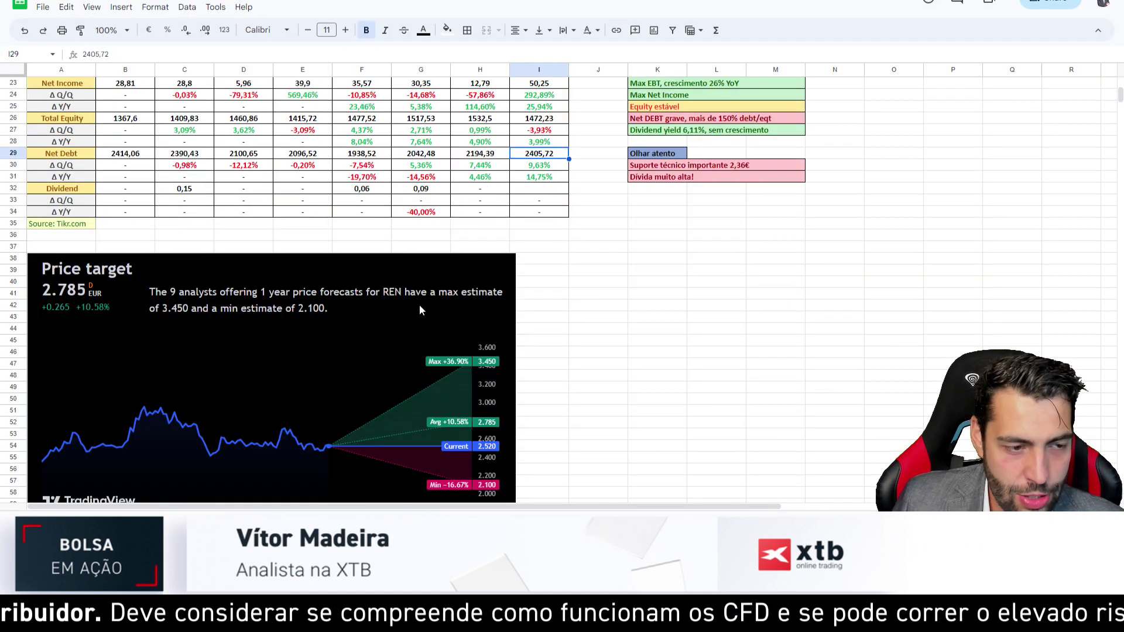
pyautogui.scroll(-1, 419, 310)
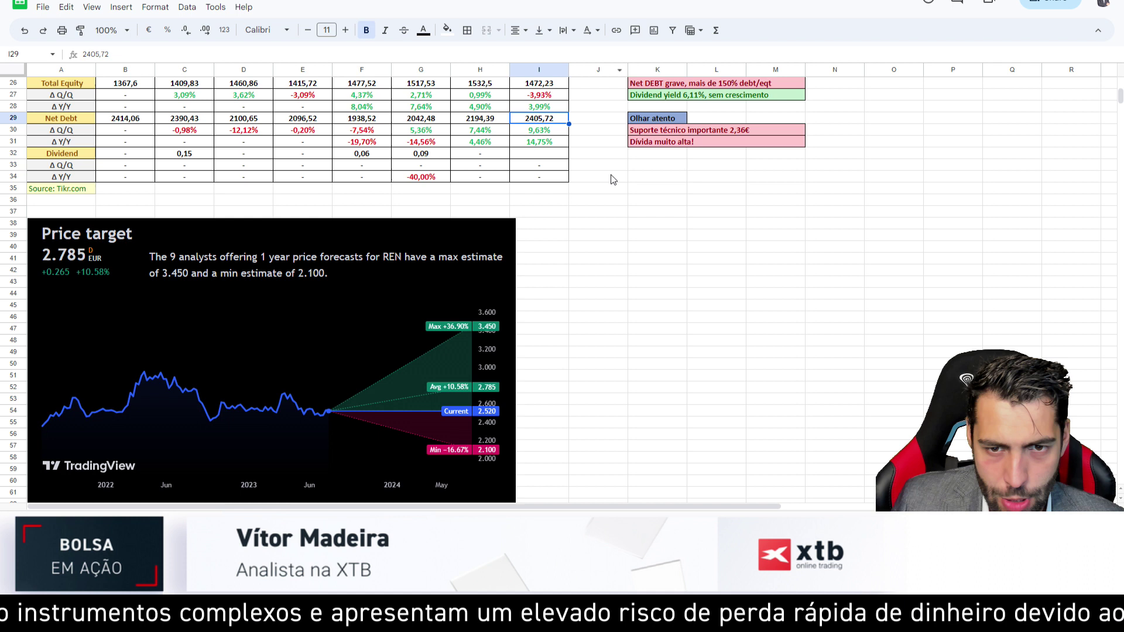
pyautogui.scroll(7, 610, 175)
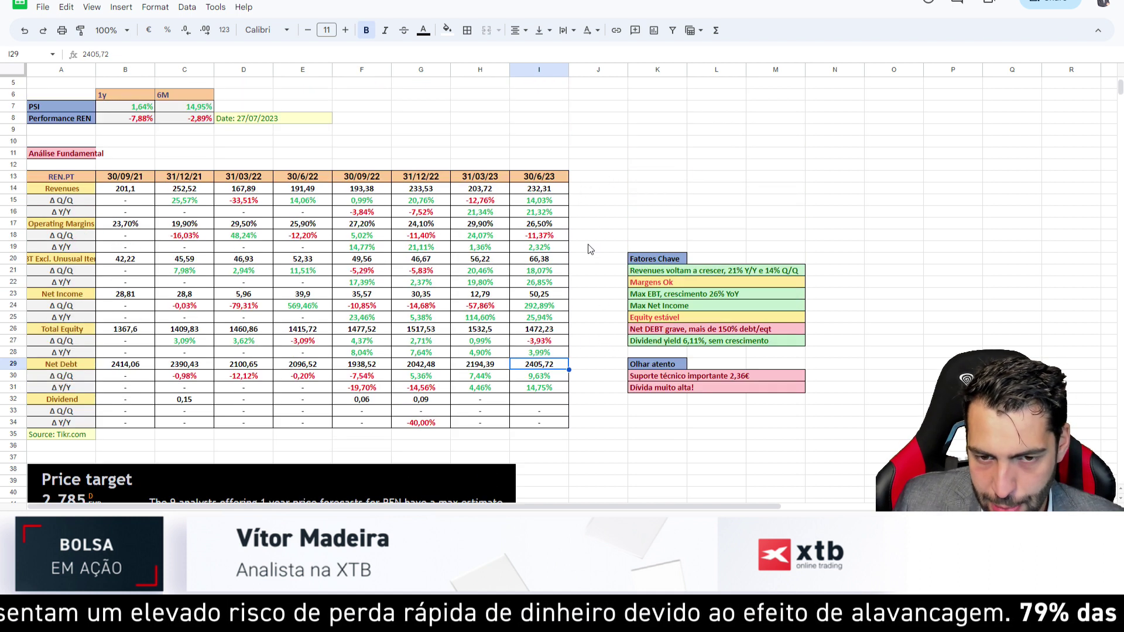
# Step: Review the Fatores Chave notes in order, from revenue growth, margins, EBT and net income through to equity and net debt
pyautogui.click(651, 261)
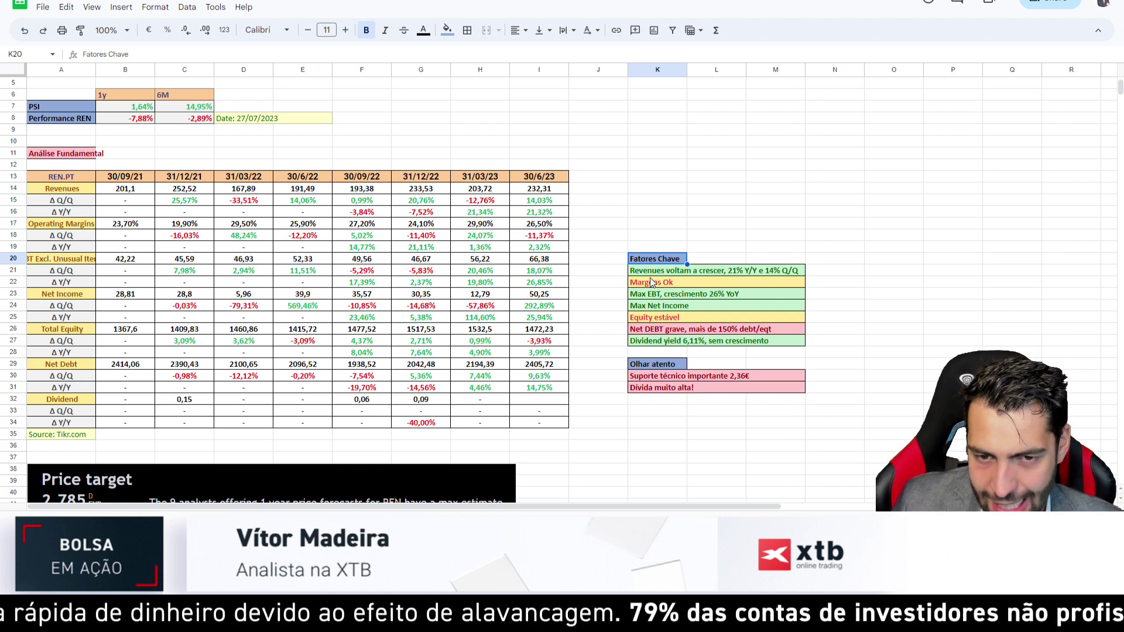
pyautogui.click(648, 276)
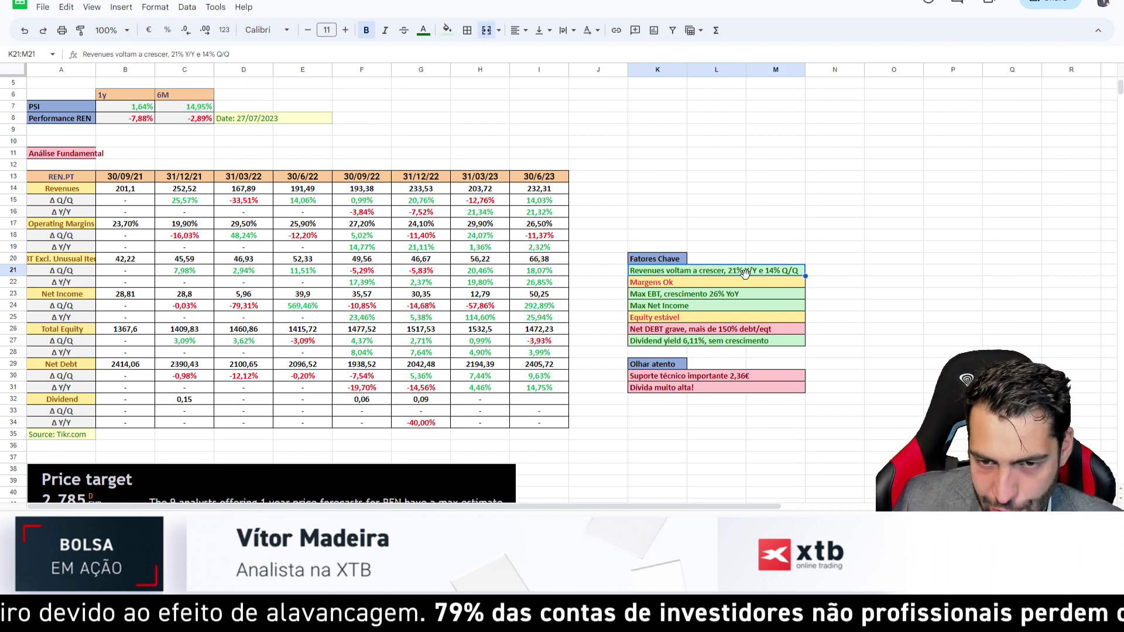
pyautogui.click(669, 287)
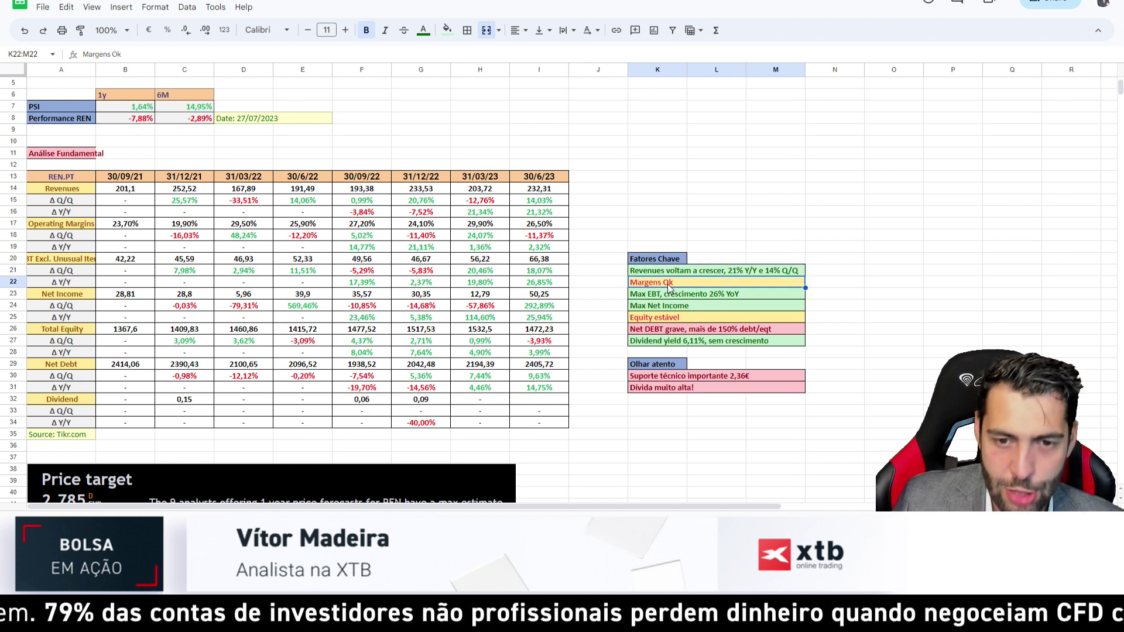
pyautogui.click(668, 297)
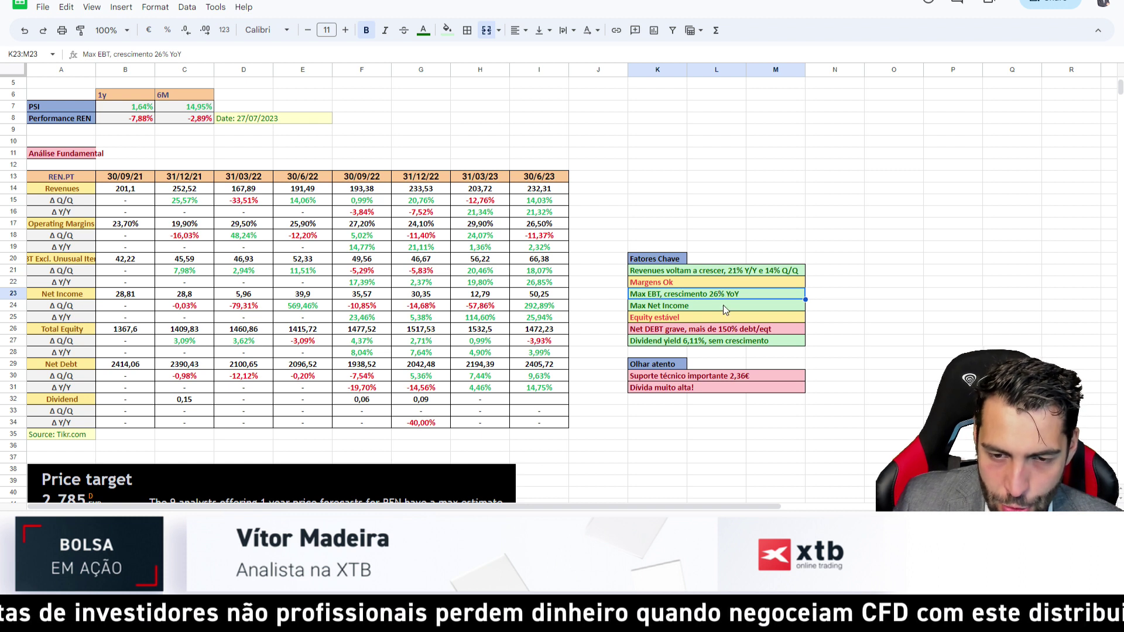
pyautogui.click(644, 307)
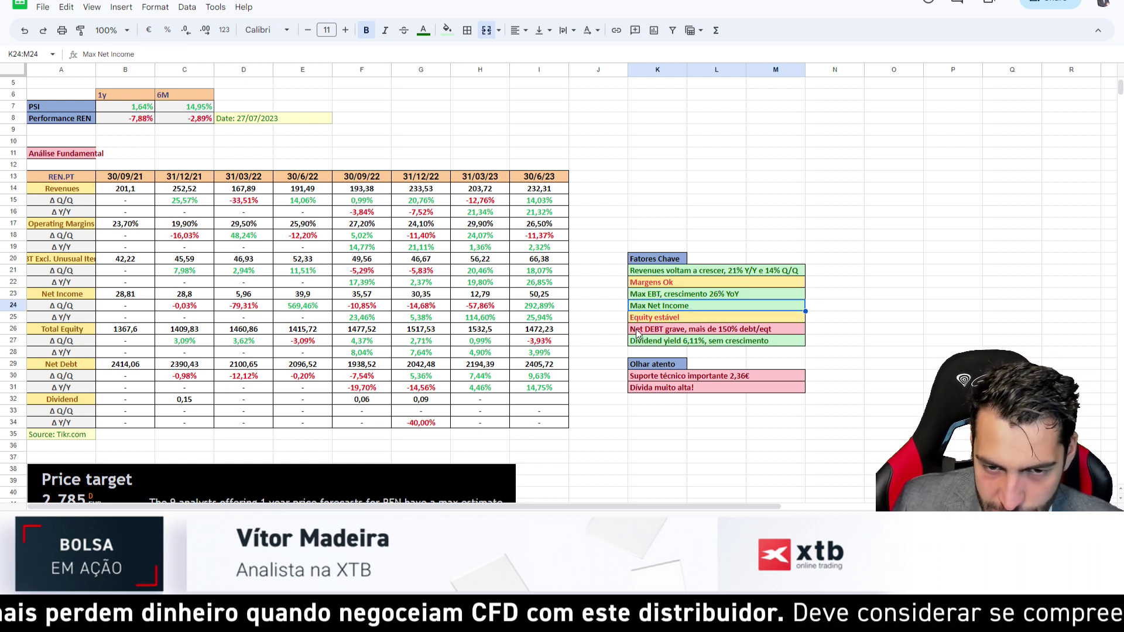
pyautogui.click(650, 320)
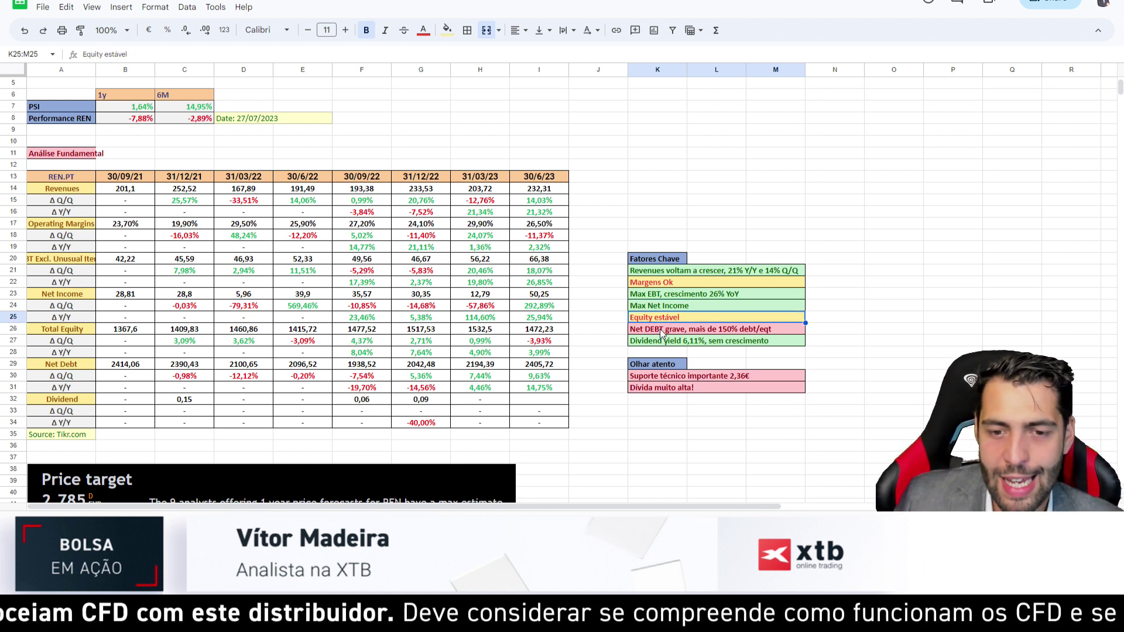
pyautogui.click(663, 332)
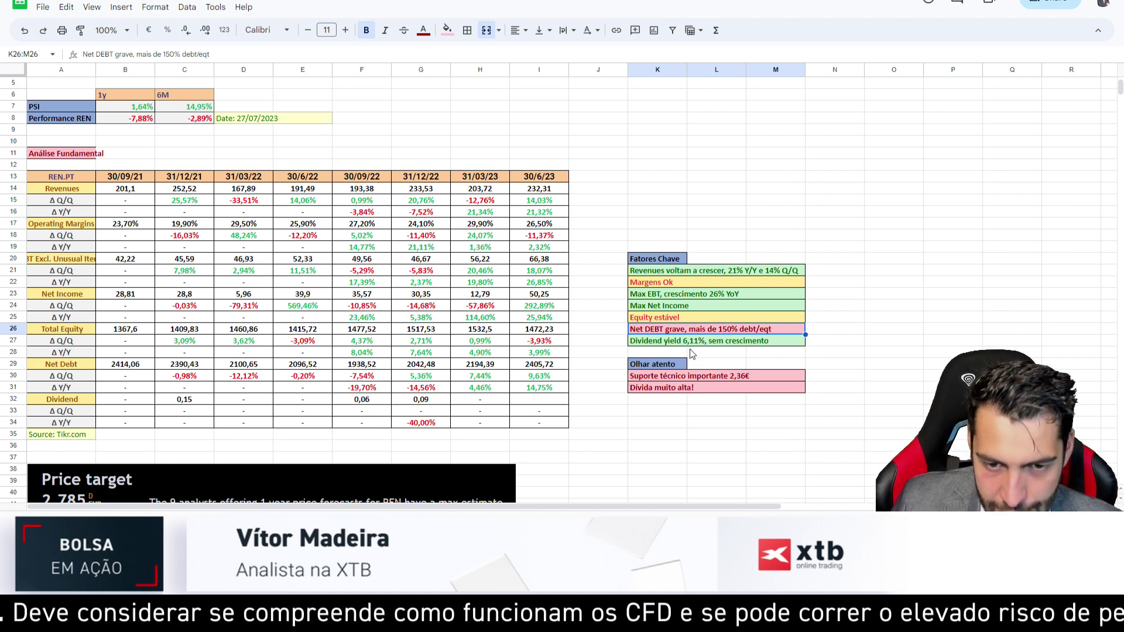
# Step: Compare the dividend yield note with the Dividend row from 31/12/21 to 31/12/22, and read the two Olhar atento notes
pyautogui.click(642, 345)
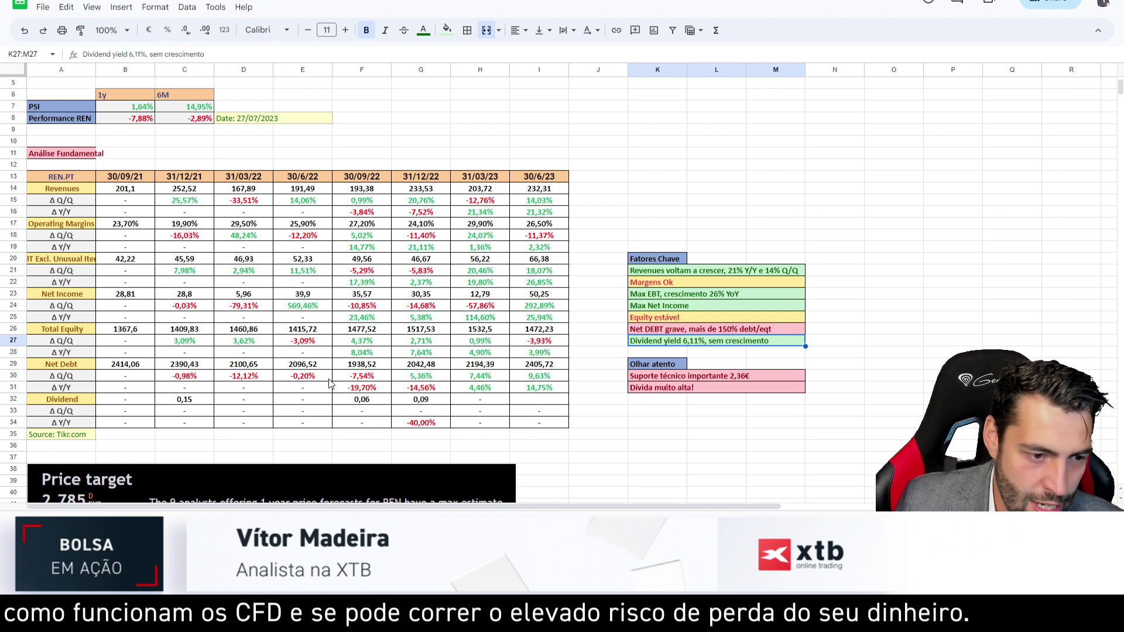
pyautogui.moveTo(197, 403); pyautogui.dragTo(409, 403)
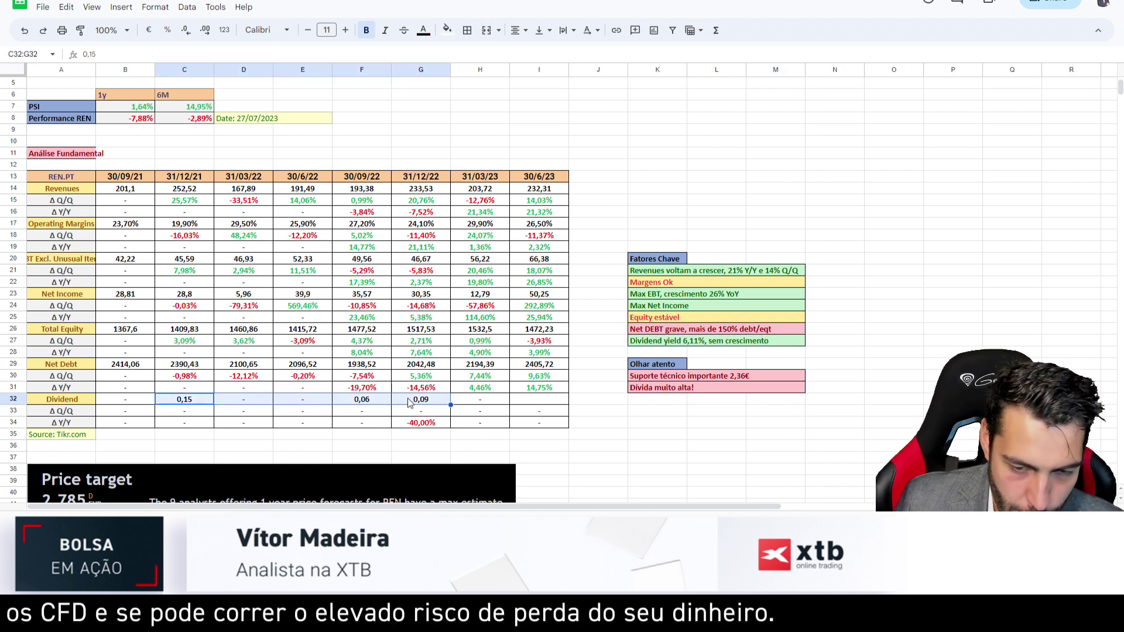
pyautogui.click(621, 447)
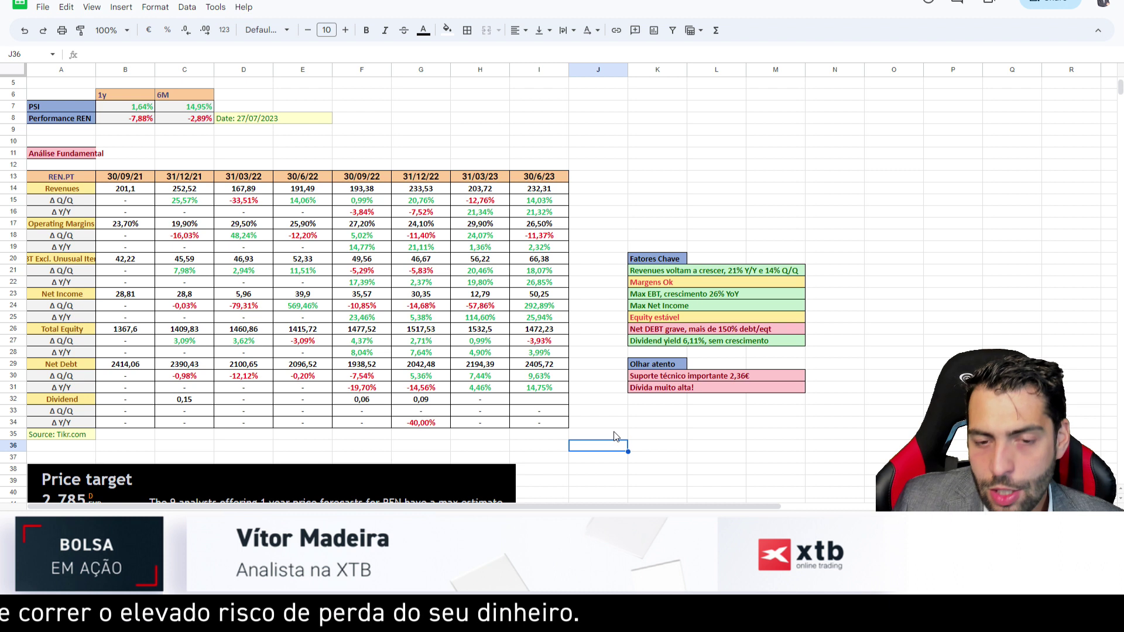
pyautogui.click(646, 379)
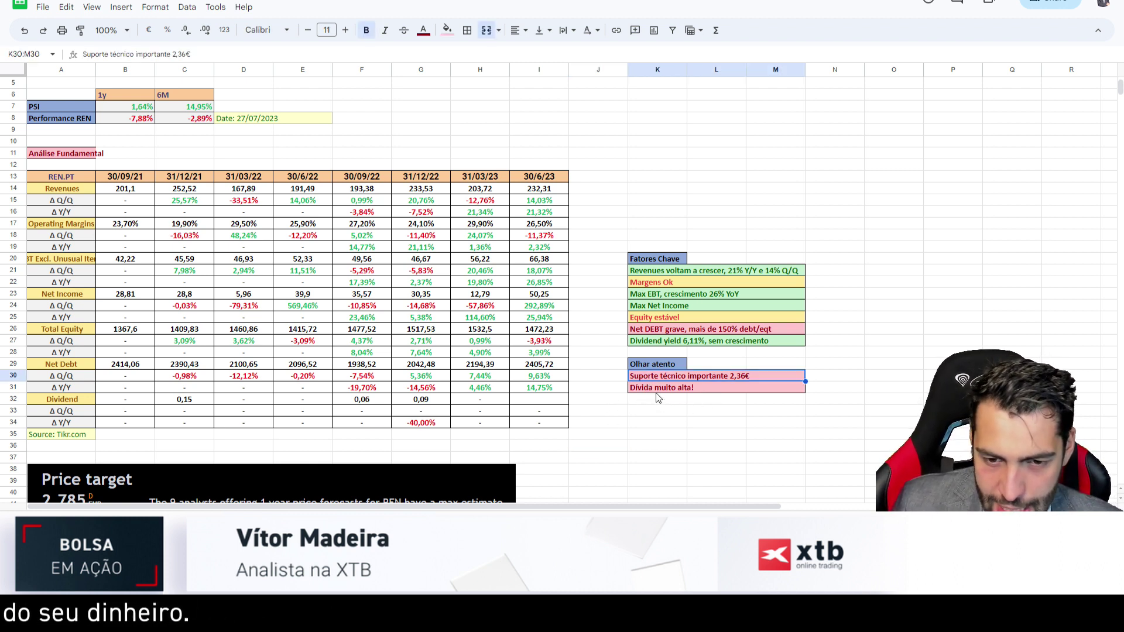
pyautogui.click(657, 392)
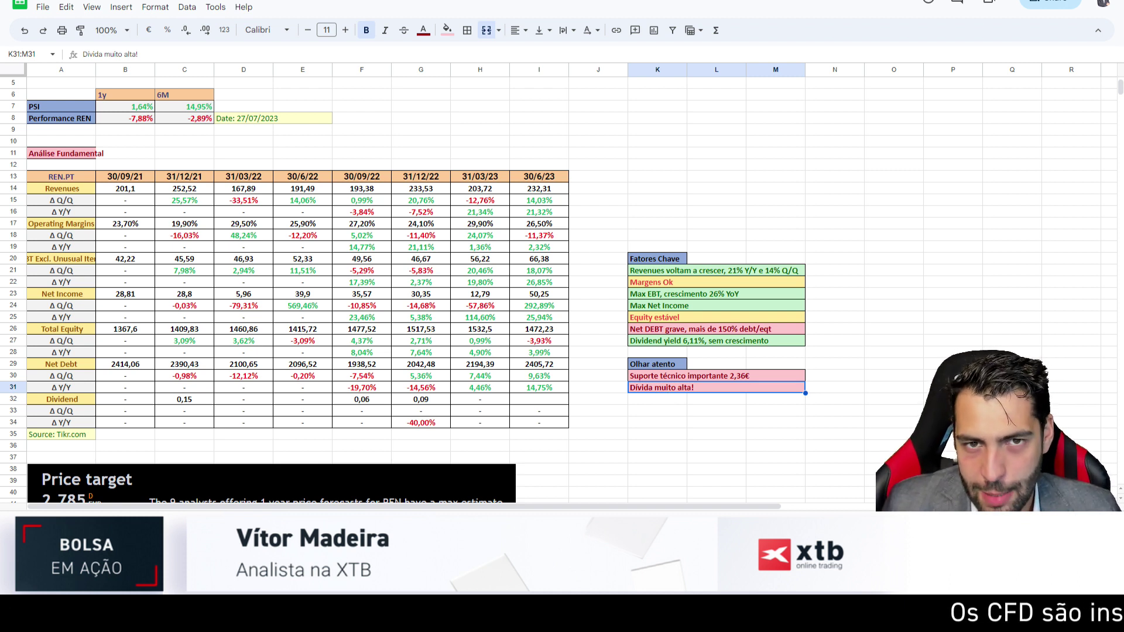
# Step: Switch to the xStation trading platform and examine RENE.PT's daily price history back to 2013
pyautogui.hotkey('alt', 'Tab')
pyautogui.scroll(-5, 583, 255)
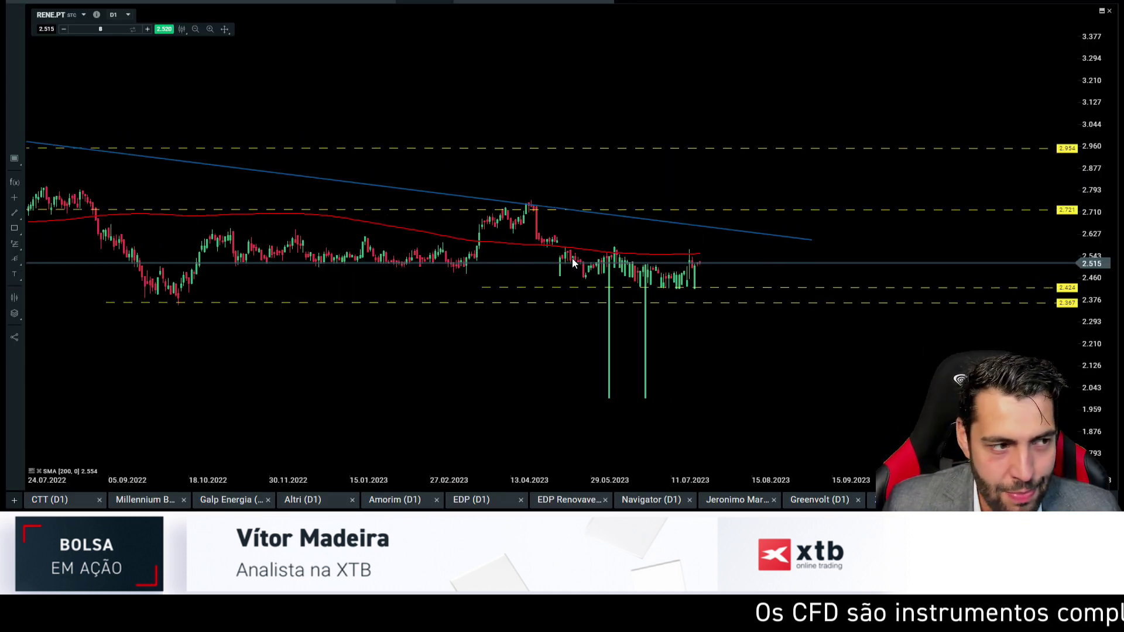
pyautogui.scroll(-5, 524, 230)
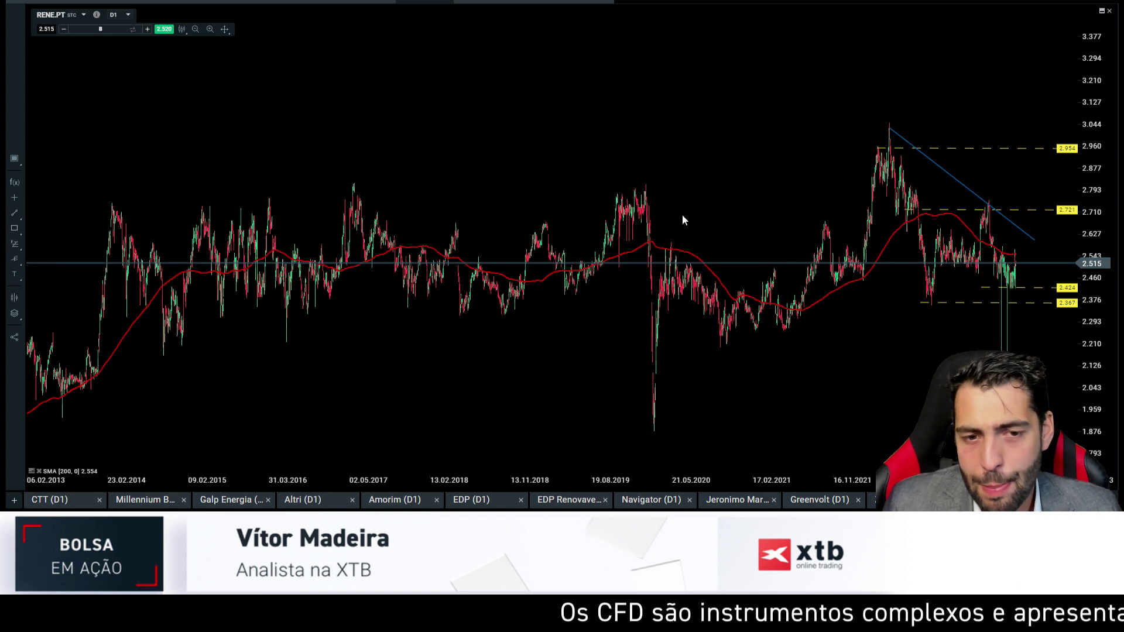
# Step: Inspect RENE.PT's 2020 plunge and its rise from 2021 to the 2022 peak with the crosshair
pyautogui.middleClick(288, 281)
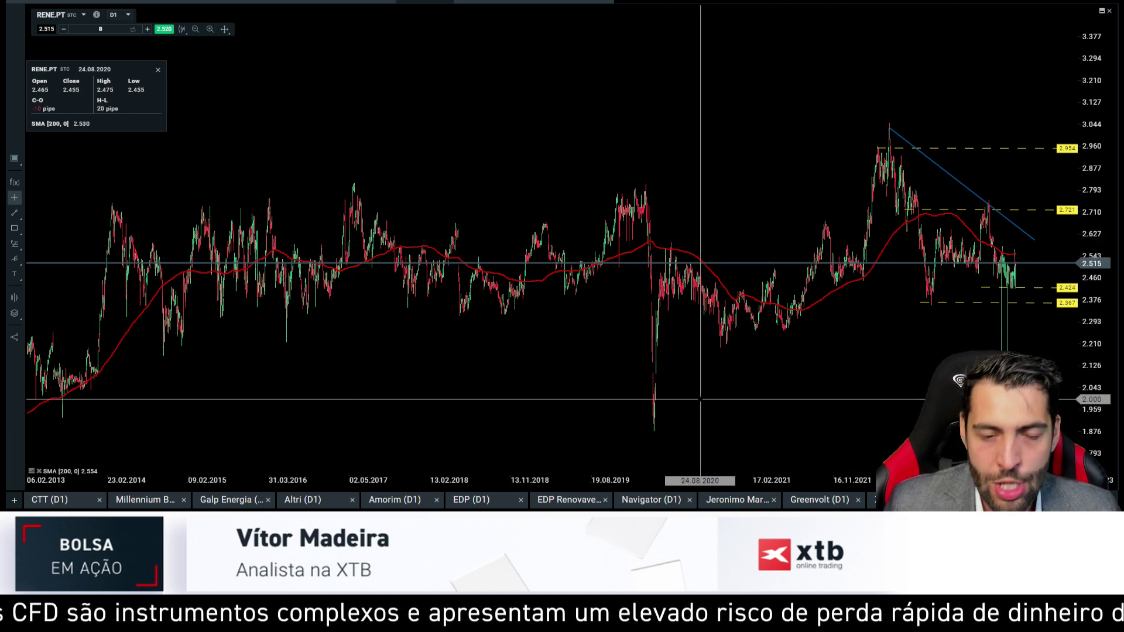
pyautogui.moveTo(647, 378); pyautogui.dragTo(646, 171)
pyautogui.scroll(-10, 693, 358)
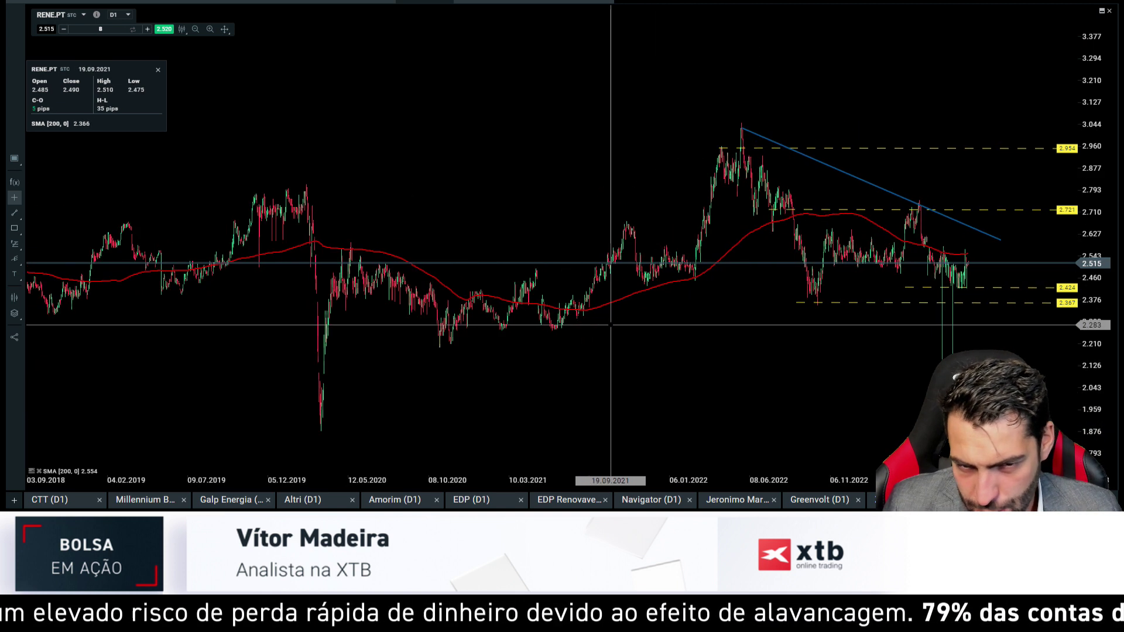
pyautogui.moveTo(556, 275); pyautogui.dragTo(603, 149)
pyautogui.moveTo(575, 264); pyautogui.dragTo(629, 127)
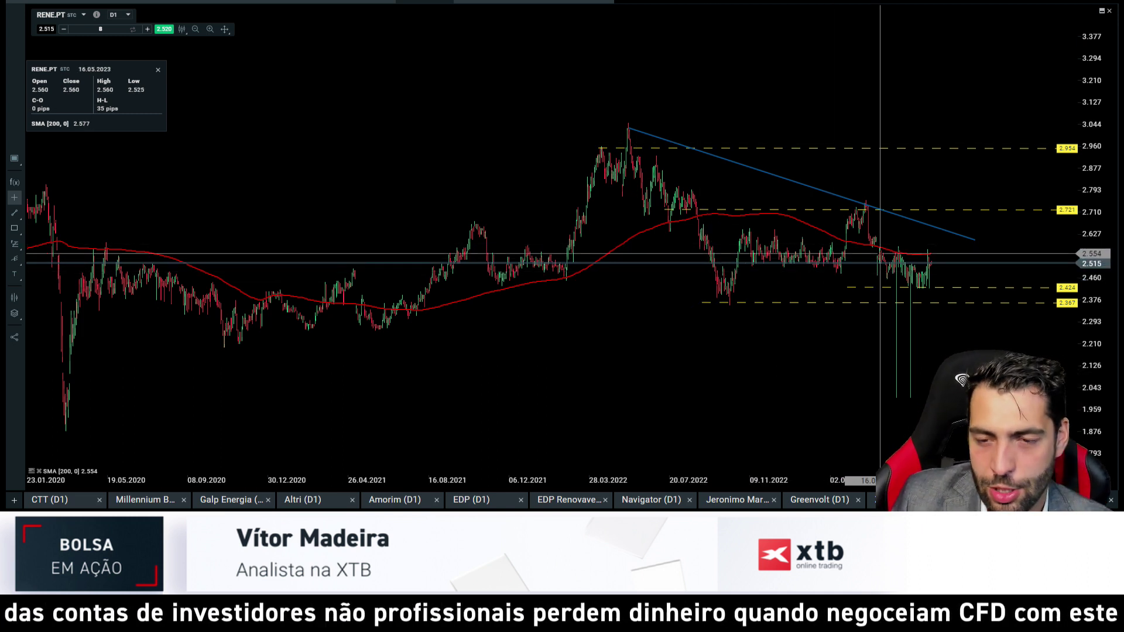
# Step: Compare RENE.PT's recent price action with its range since 2013, ending on the period from mid-2021
pyautogui.scroll(-5, 926, 279)
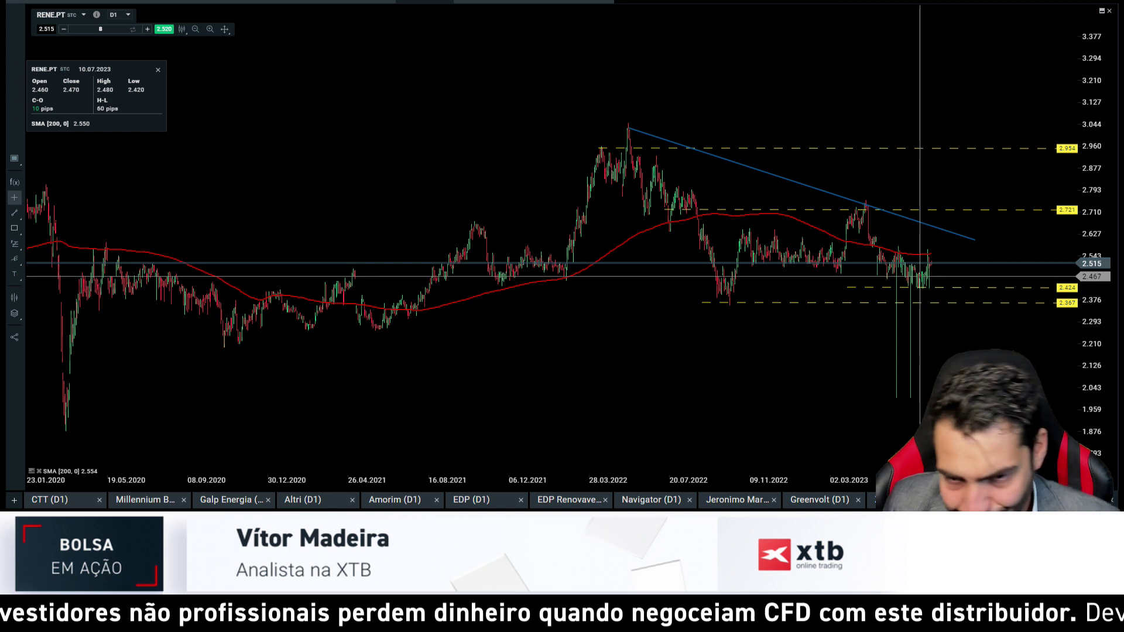
pyautogui.scroll(-3, 892, 261)
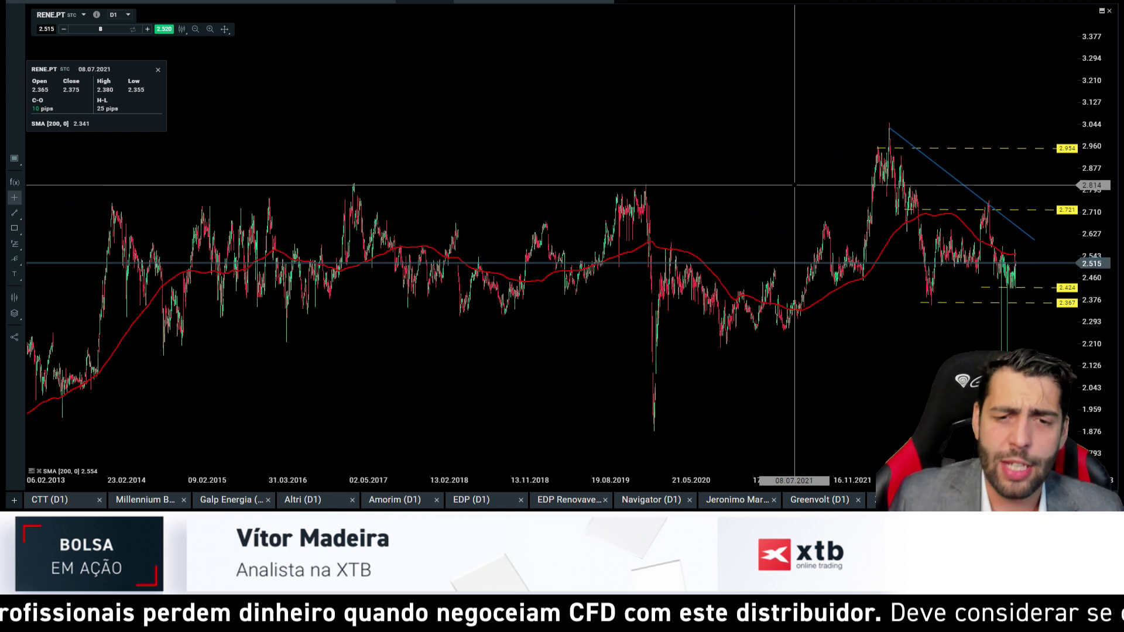
pyautogui.scroll(-4, 644, 219)
pyautogui.scroll(8, 637, 235)
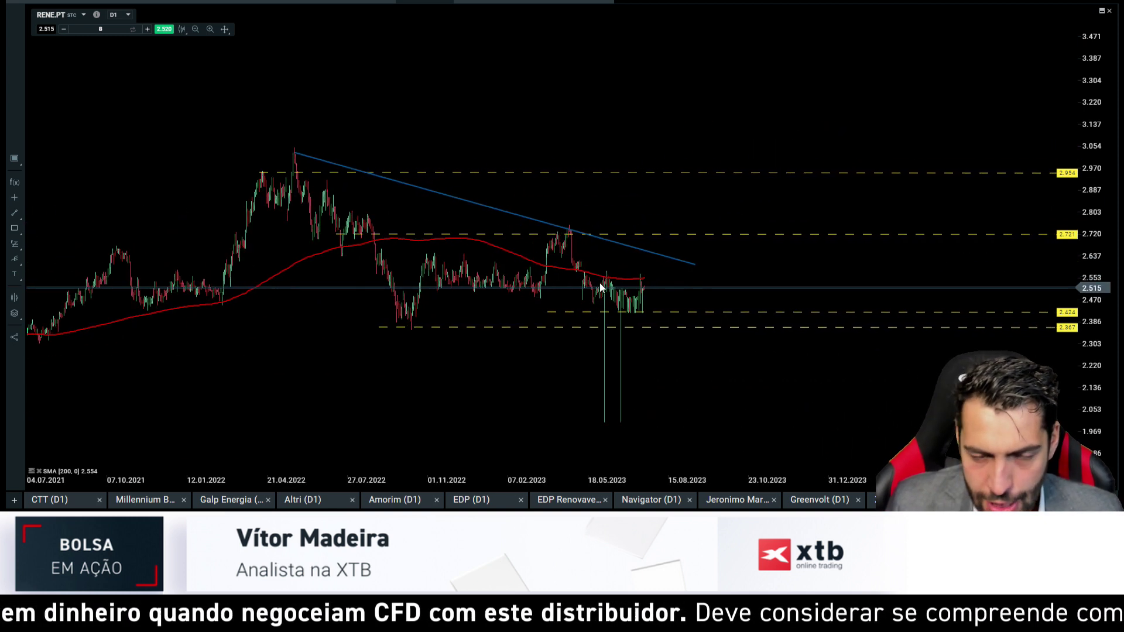
# Step: Examine the 2.367 support line against RENE.PT's 2022 low and the latest daily candles using the crosshair
pyautogui.scroll(-2, 400, 318)
pyautogui.middleClick(401, 319)
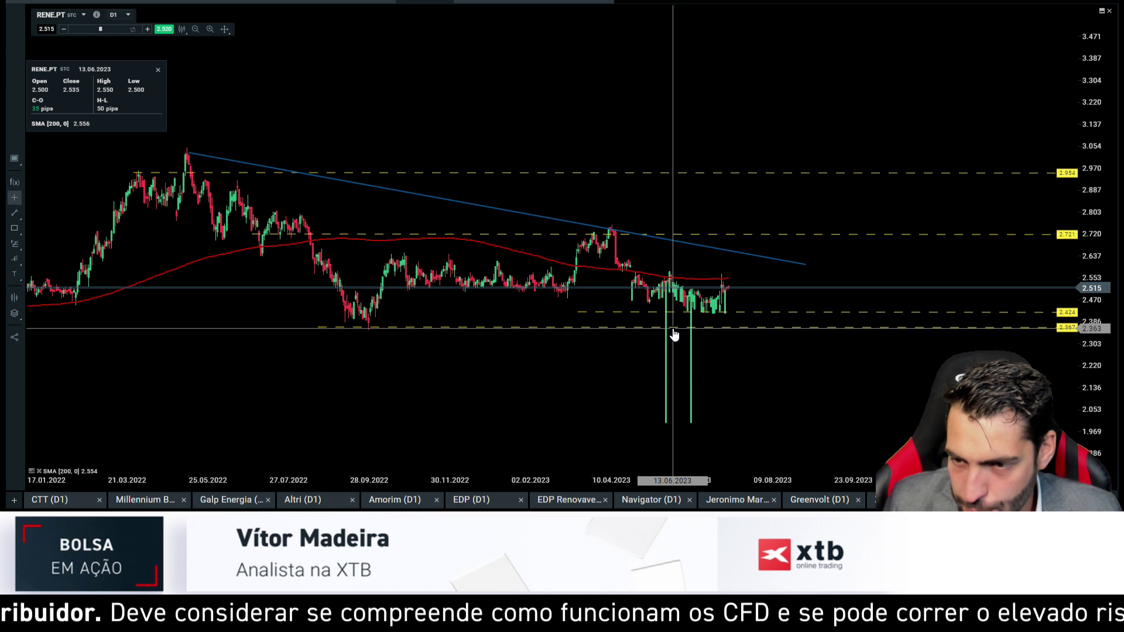
pyautogui.scroll(-3, 710, 332)
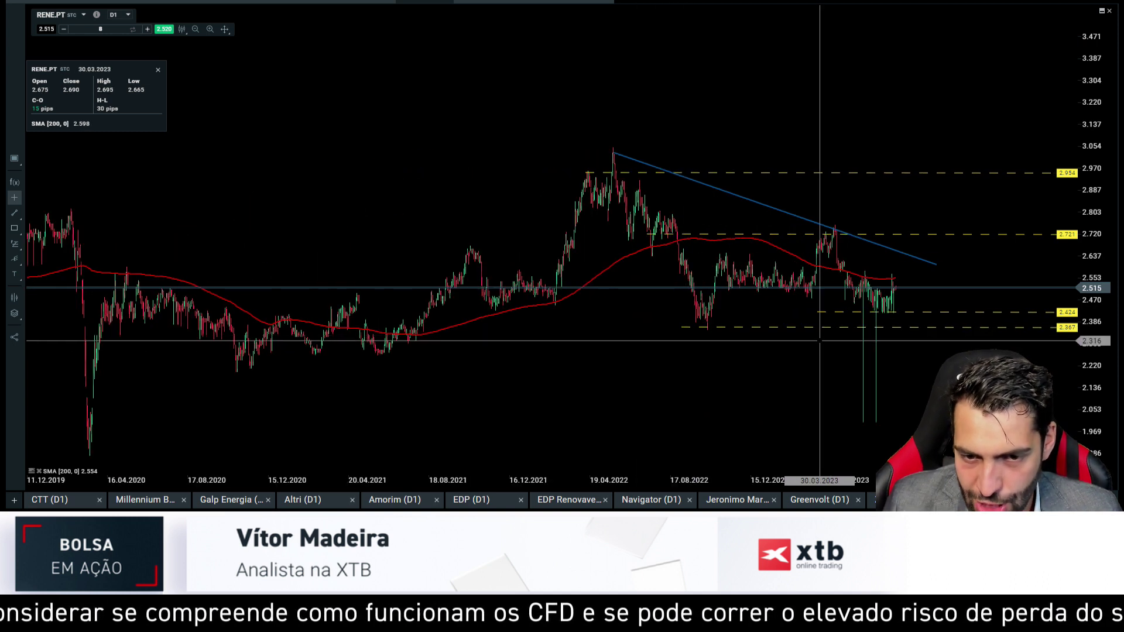
pyautogui.scroll(4, 820, 341)
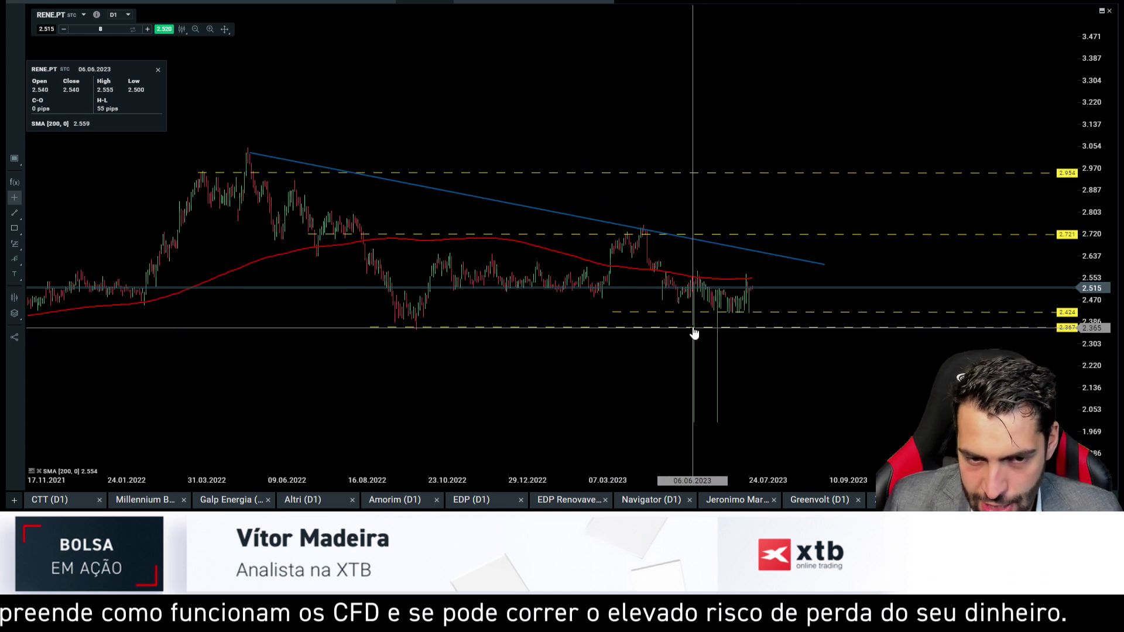
pyautogui.scroll(2, 742, 328)
# Step: Examine the descending trendline and the 2.721 and 2.954 resistance lines above RENE.PT's current price
pyautogui.scroll(-3, 650, 298)
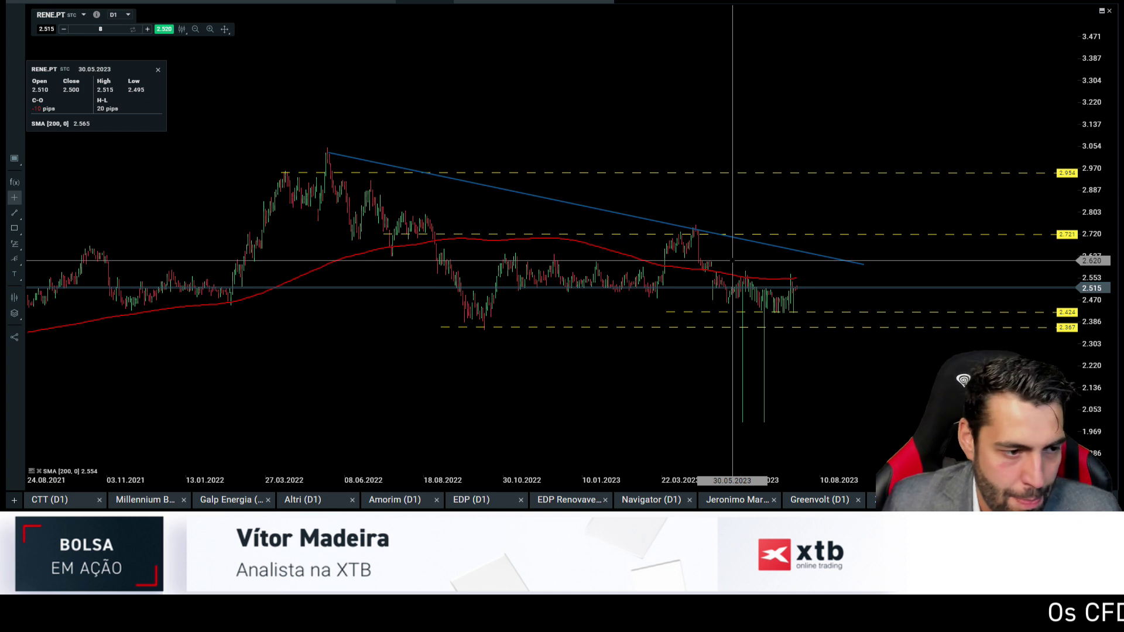
pyautogui.scroll(2, 745, 287)
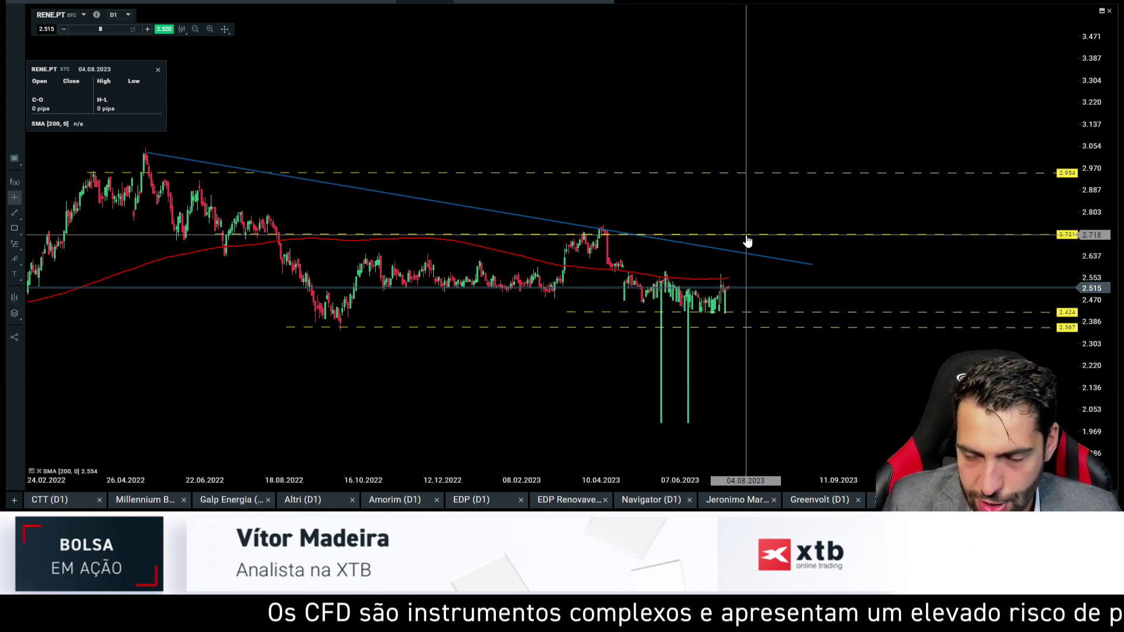
pyautogui.scroll(3, 771, 187)
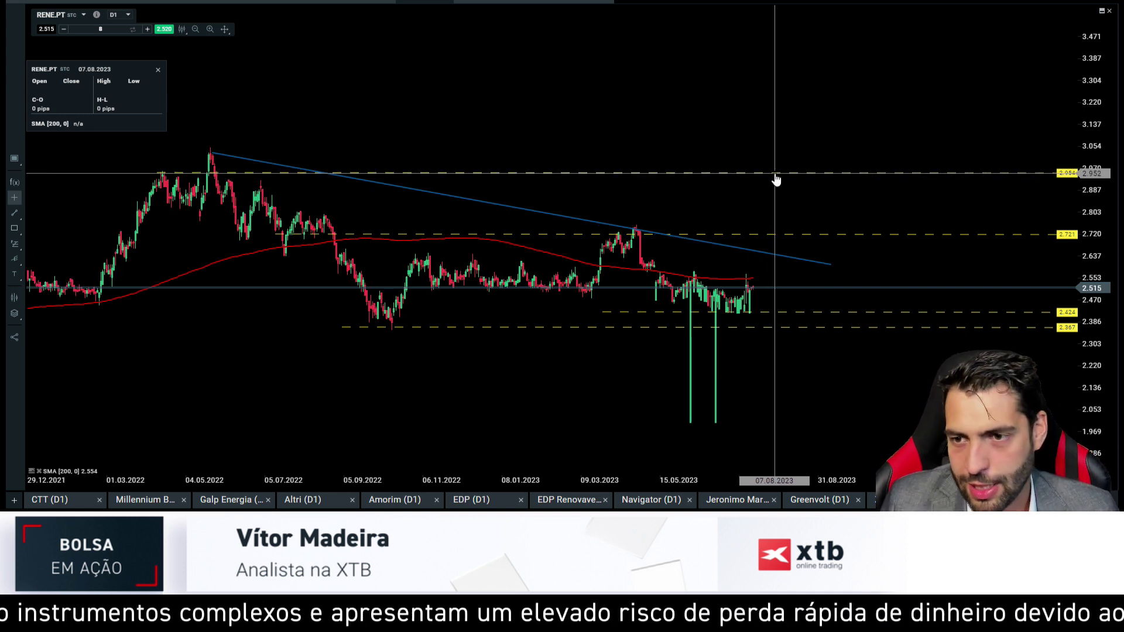